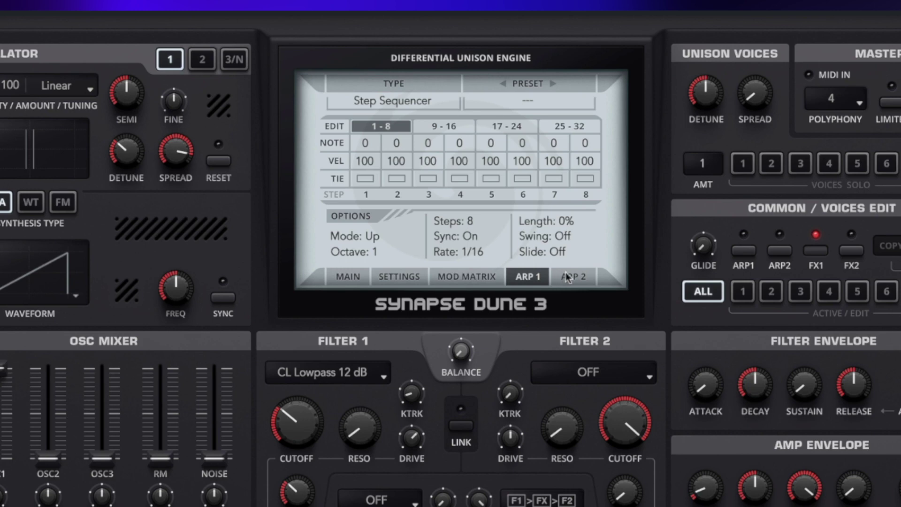
# - Flip between the ARP 1 and ARP 2 pages, ending on ARP 1
pyautogui.click(540, 232)
pyautogui.click(542, 274)
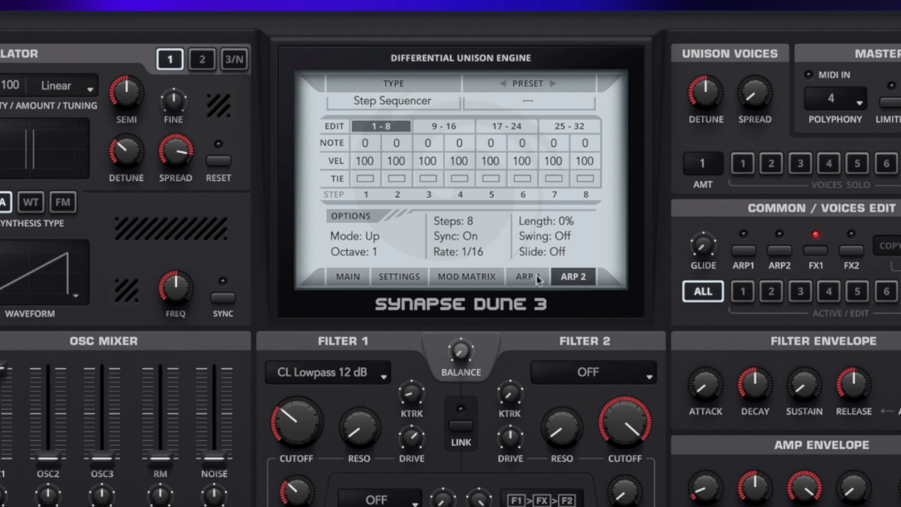
pyautogui.click(535, 276)
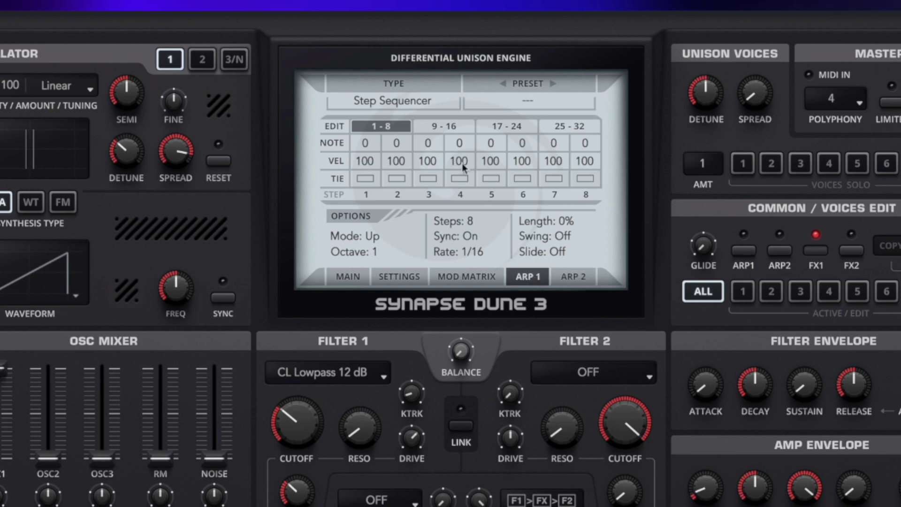
pyautogui.click(575, 279)
pyautogui.click(530, 277)
pyautogui.click(568, 277)
pyautogui.click(536, 277)
# - Enable ARP1 in Common / Voices Edit, leaving ARP2 off
pyautogui.click(742, 249)
pyautogui.click(777, 251)
pyautogui.click(741, 248)
pyautogui.click(744, 250)
pyautogui.click(376, 101)
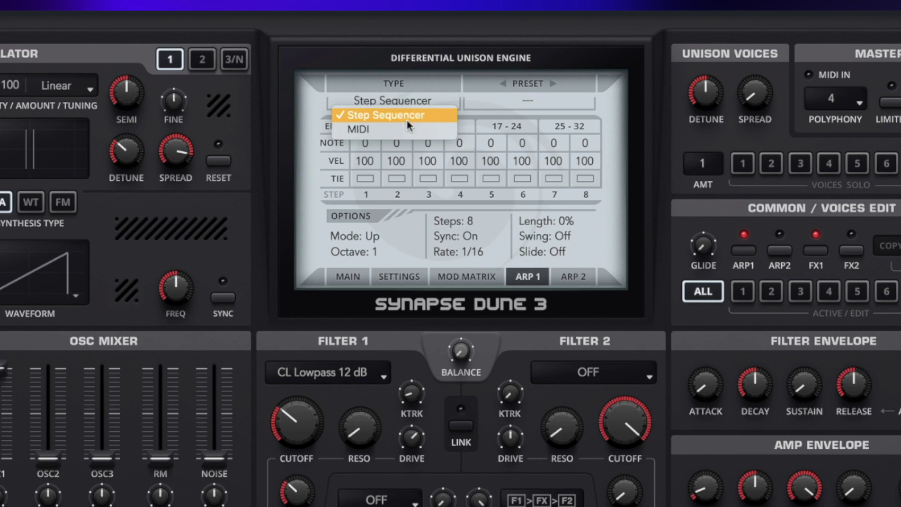
pyautogui.click(402, 60)
pyautogui.click(526, 103)
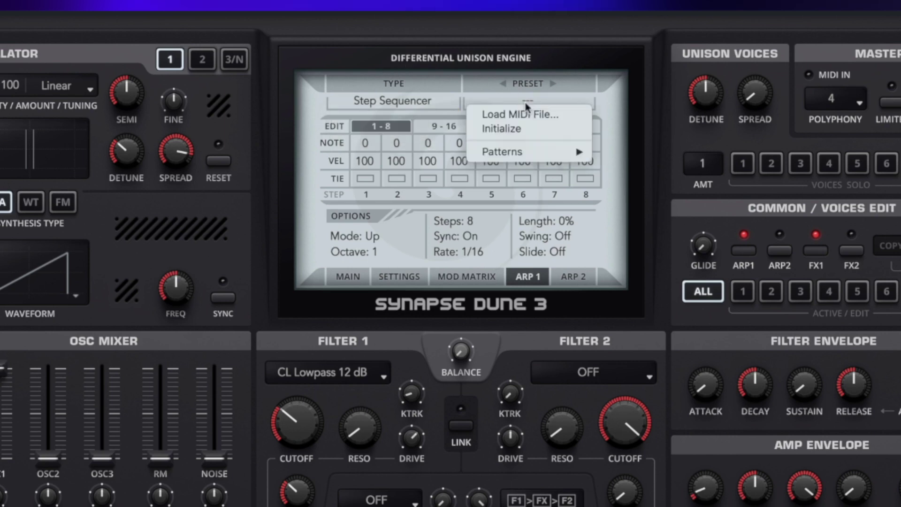
pyautogui.moveTo(516, 151)
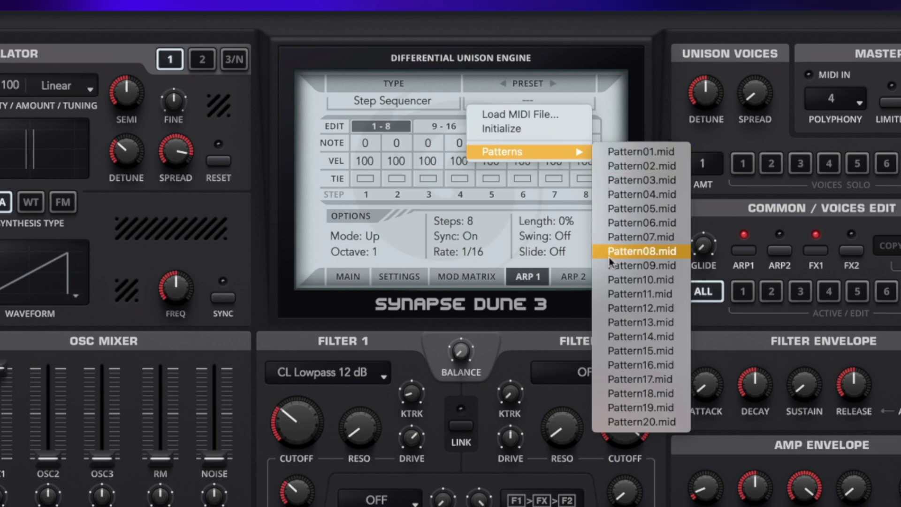
pyautogui.click(536, 117)
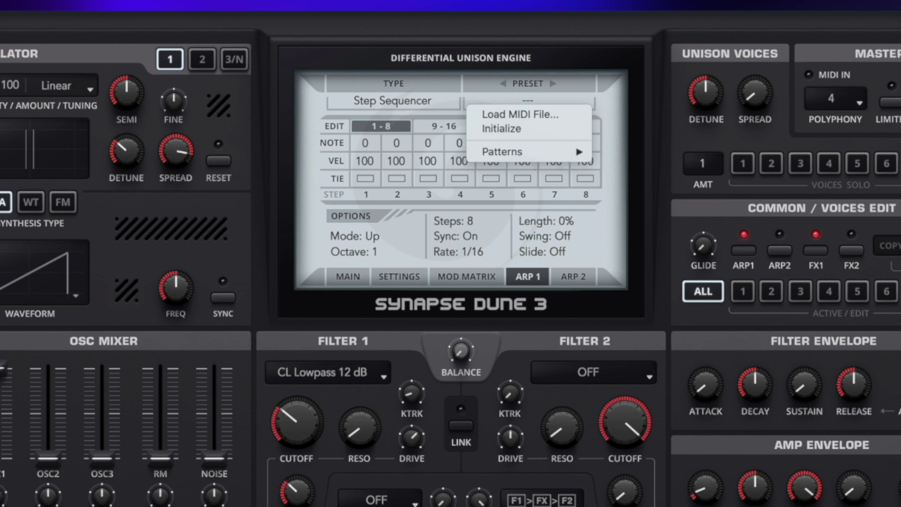
pyautogui.click(468, 69)
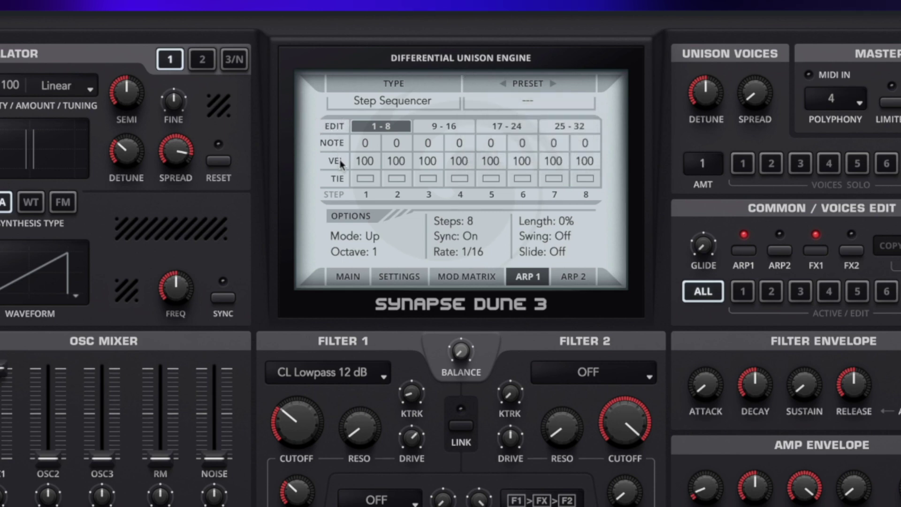
pyautogui.click(444, 127)
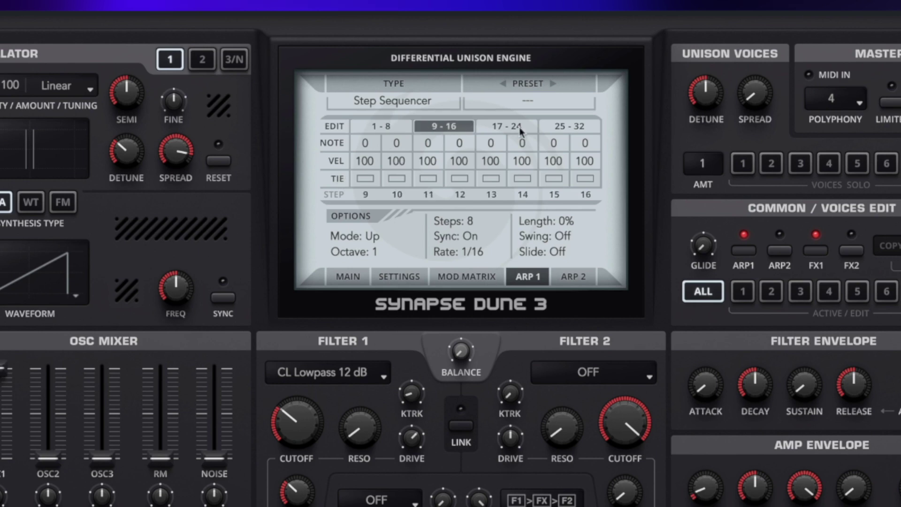
pyautogui.click(507, 127)
pyautogui.click(569, 128)
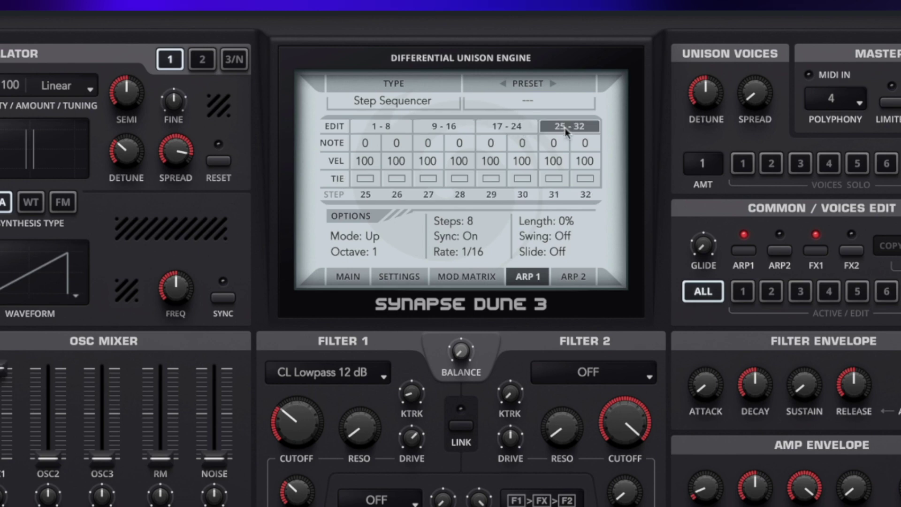
pyautogui.click(375, 126)
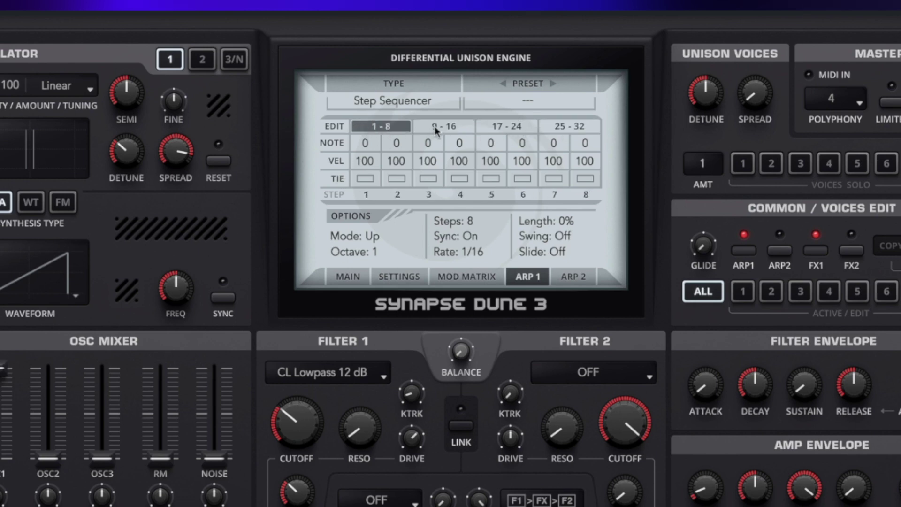
pyautogui.click(434, 126)
pyautogui.click(569, 126)
pyautogui.click(378, 125)
pyautogui.click(444, 123)
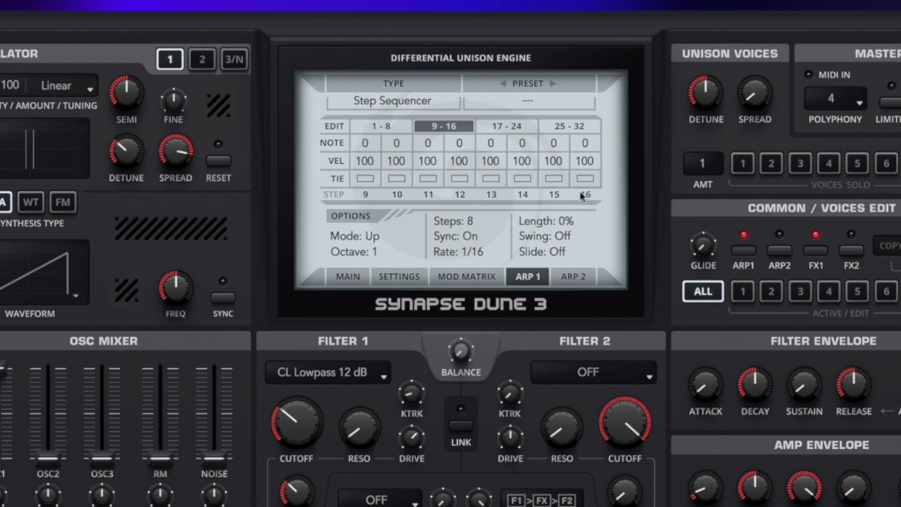
pyautogui.click(386, 128)
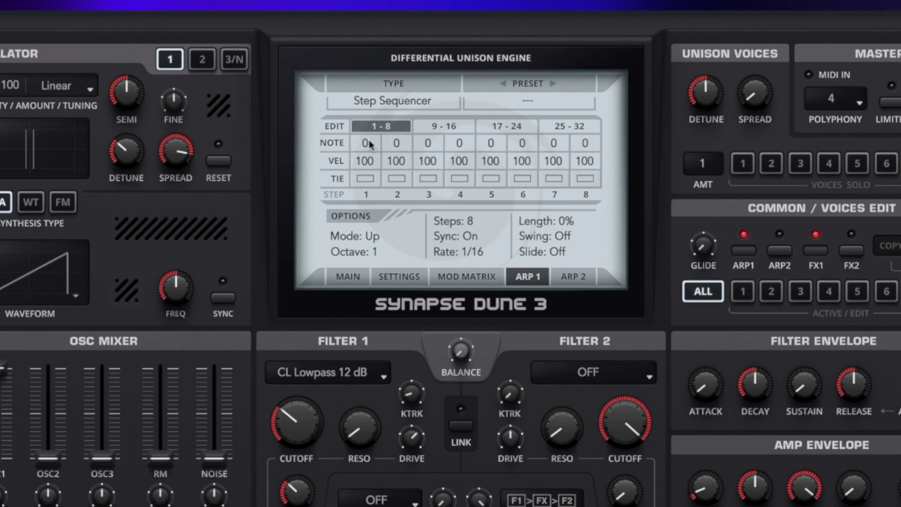
pyautogui.moveTo(370, 140); pyautogui.dragTo(375, 129)
pyautogui.moveTo(378, 117); pyautogui.dragTo(378, 115)
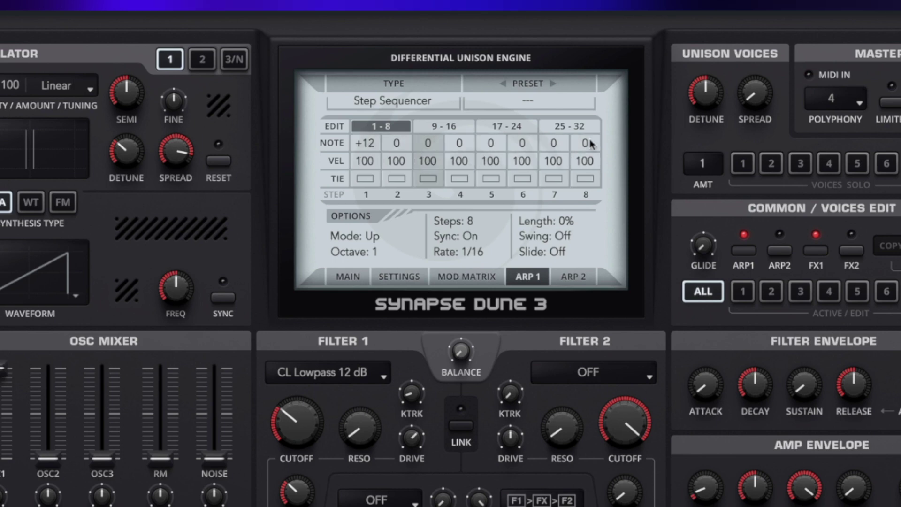
pyautogui.doubleClick(365, 143)
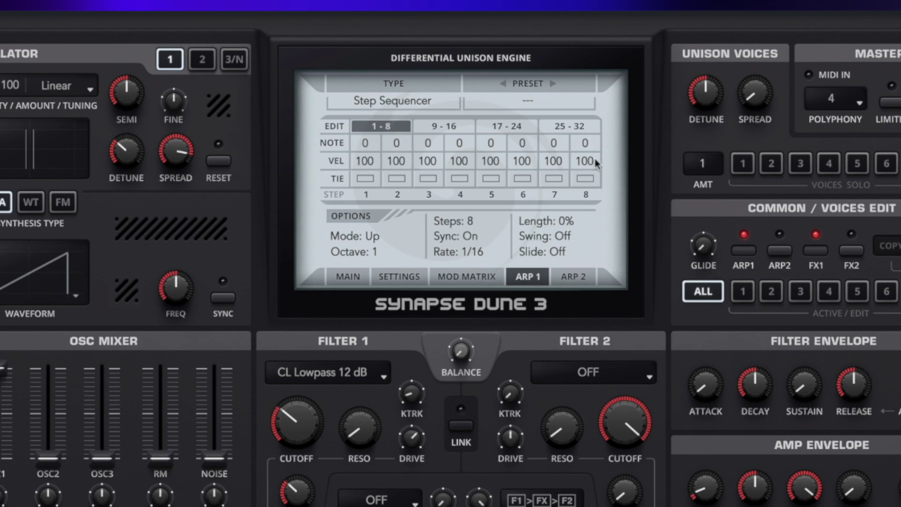
pyautogui.moveTo(365, 203); pyautogui.dragTo(373, 337)
pyautogui.moveTo(402, 174); pyautogui.dragTo(413, 12)
pyautogui.moveTo(365, 161); pyautogui.dragTo(387, 14)
pyautogui.doubleClick(368, 161)
pyautogui.doubleClick(395, 162)
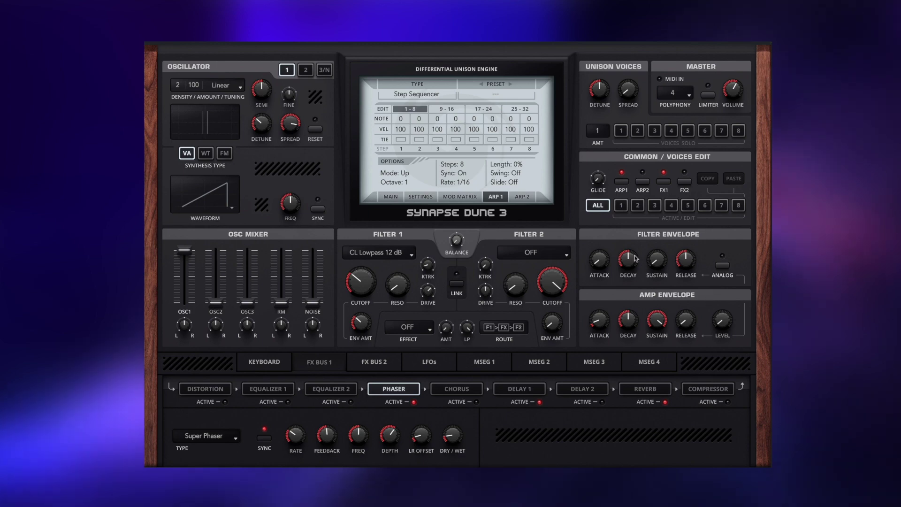
# - In the MOD MATRIX, set row 3's source and Filter 1 Cutoff destination to ---
pyautogui.click(466, 197)
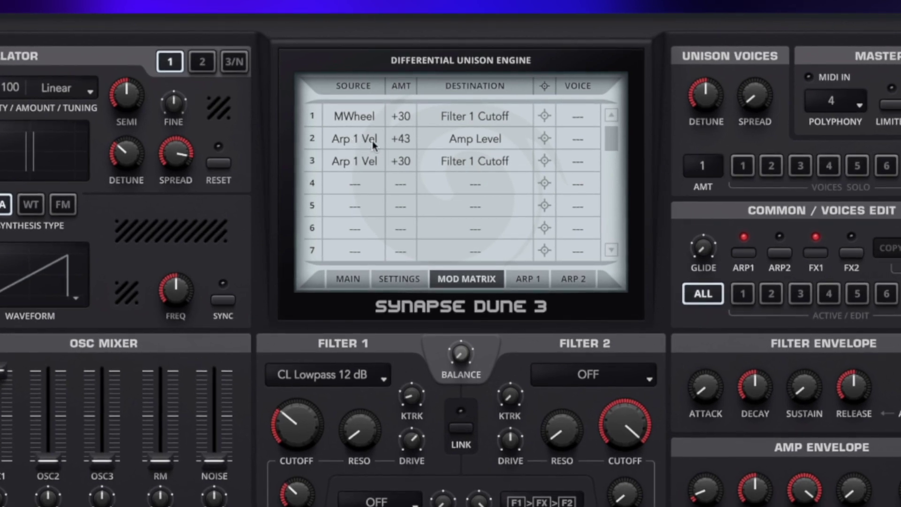
pyautogui.click(368, 141)
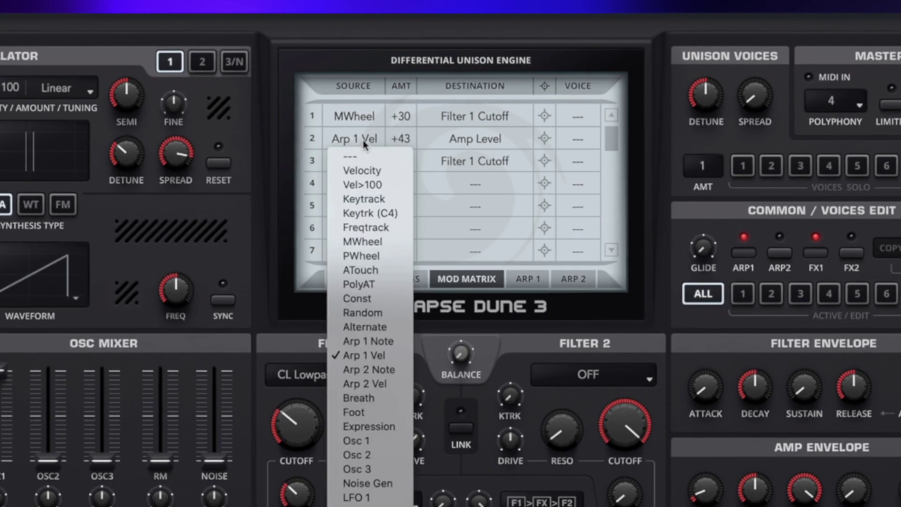
pyautogui.click(371, 355)
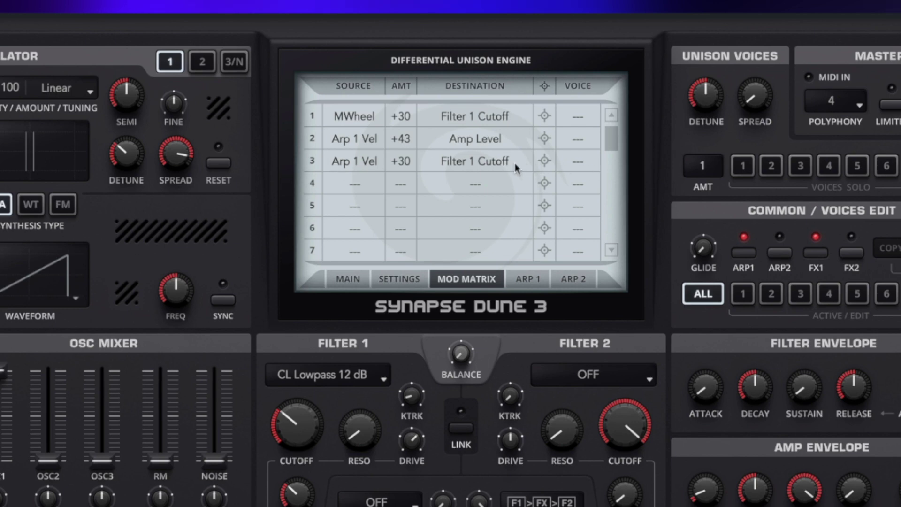
pyautogui.click(357, 161)
pyautogui.click(356, 178)
pyautogui.click(423, 164)
pyautogui.click(427, 181)
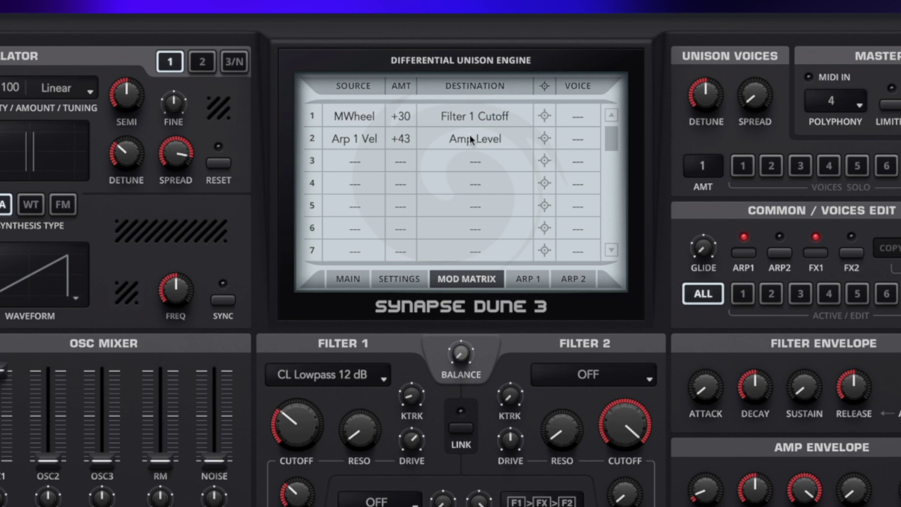
# - Clear row 1's MWheel to Filter 1 Cutoff routing by setting its destination to ---
pyautogui.click(343, 117)
pyautogui.click(412, 120)
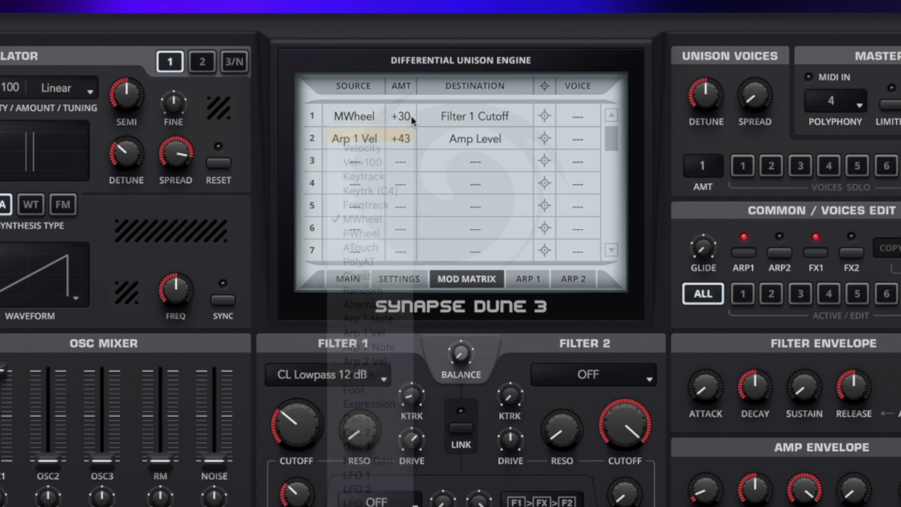
pyautogui.click(439, 116)
pyautogui.click(444, 133)
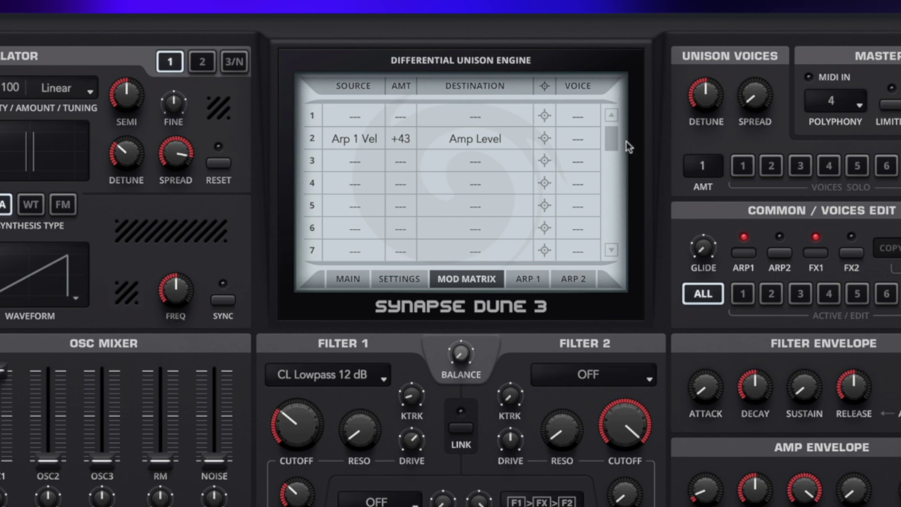
# - Set the eight Arp 1 step velocities to 0, 78, 60, 53, 43, 127, 127, 63
pyautogui.click(530, 280)
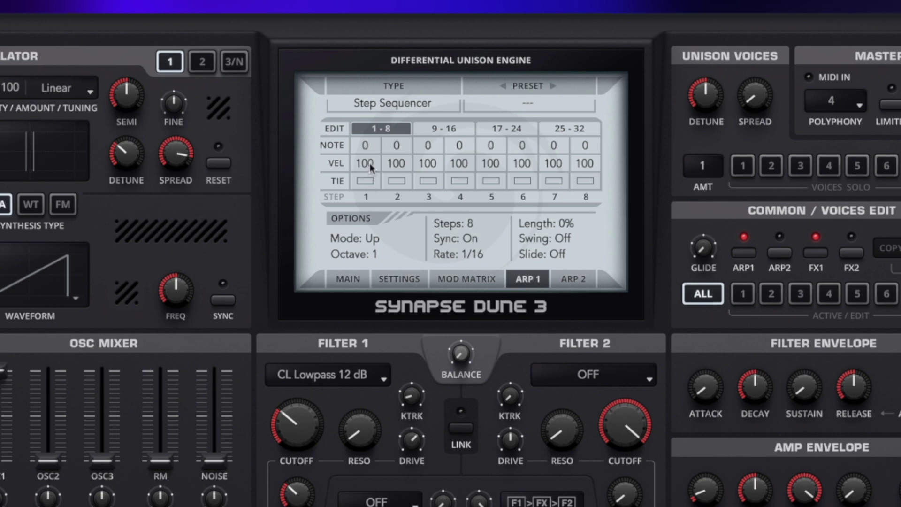
pyautogui.moveTo(365, 187); pyautogui.dragTo(358, 342)
pyautogui.moveTo(427, 162); pyautogui.dragTo(432, 215)
pyautogui.moveTo(459, 163); pyautogui.dragTo(460, 222)
pyautogui.moveTo(492, 165); pyautogui.dragTo(500, 216)
pyautogui.moveTo(524, 175); pyautogui.dragTo(539, 113)
pyautogui.moveTo(552, 163); pyautogui.dragTo(566, 47)
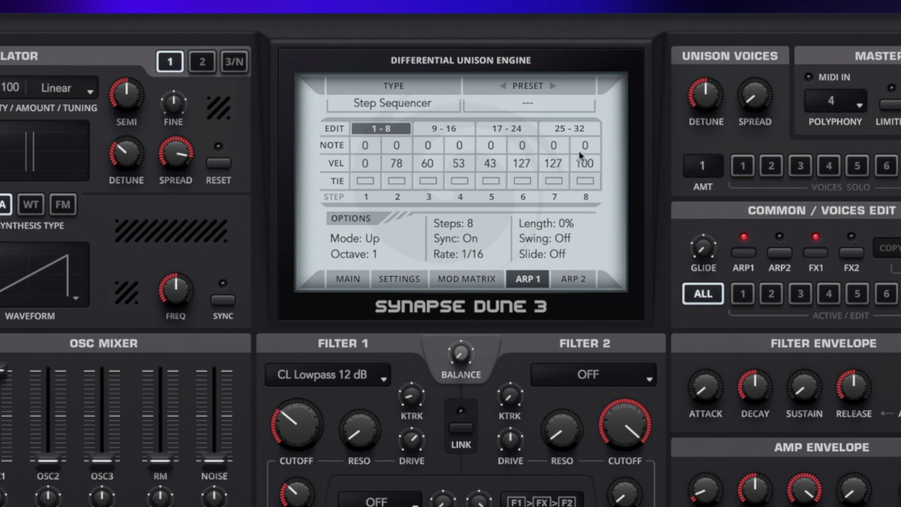
pyautogui.moveTo(580, 180); pyautogui.dragTo(580, 217)
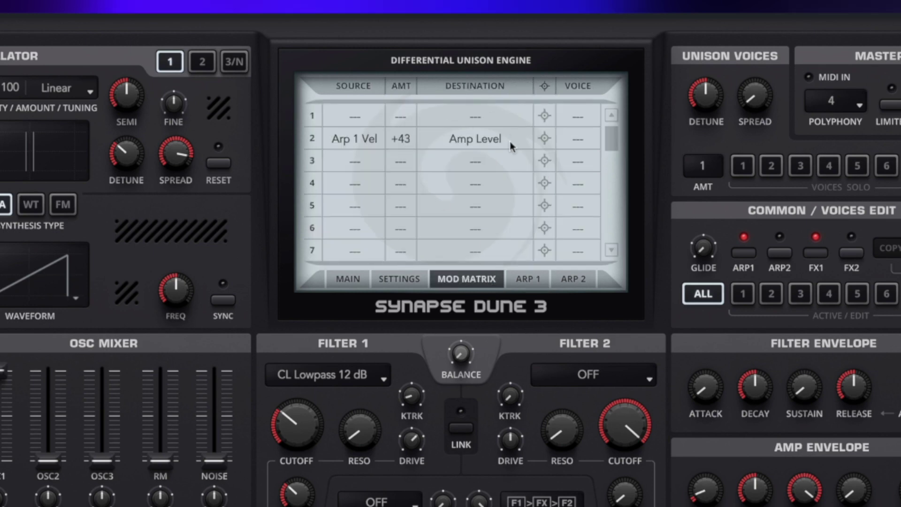
pyautogui.click(485, 139)
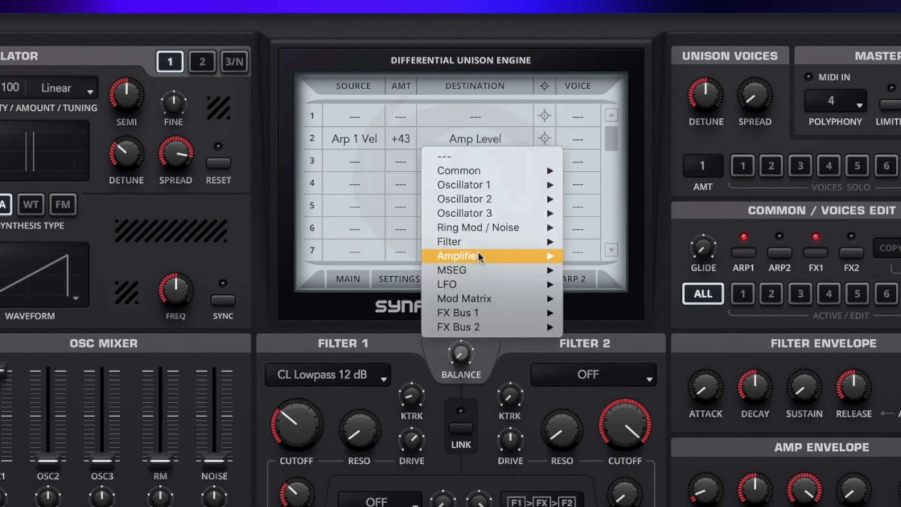
# - Browse the Destination submenus and close the list, keeping row 2 on Amp Level
pyautogui.moveTo(481, 319)
pyautogui.moveTo(491, 216)
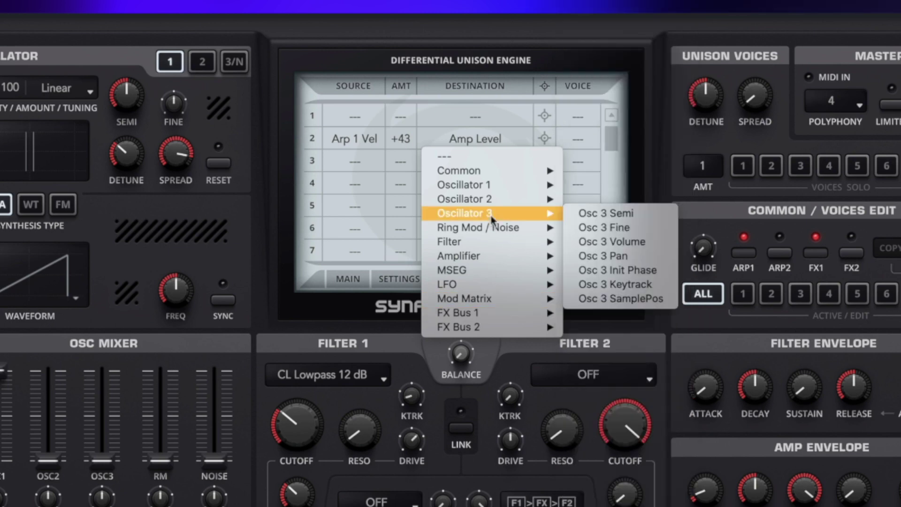
pyautogui.moveTo(487, 244)
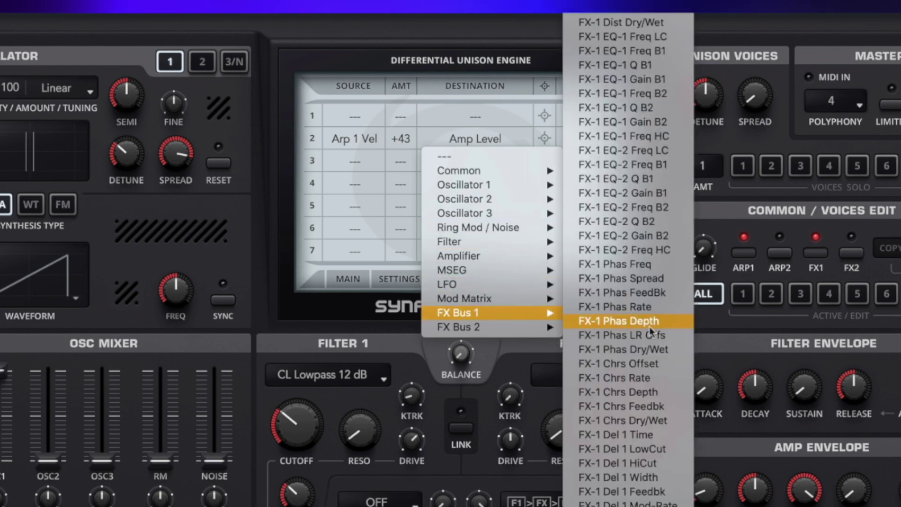
pyautogui.click(658, 350)
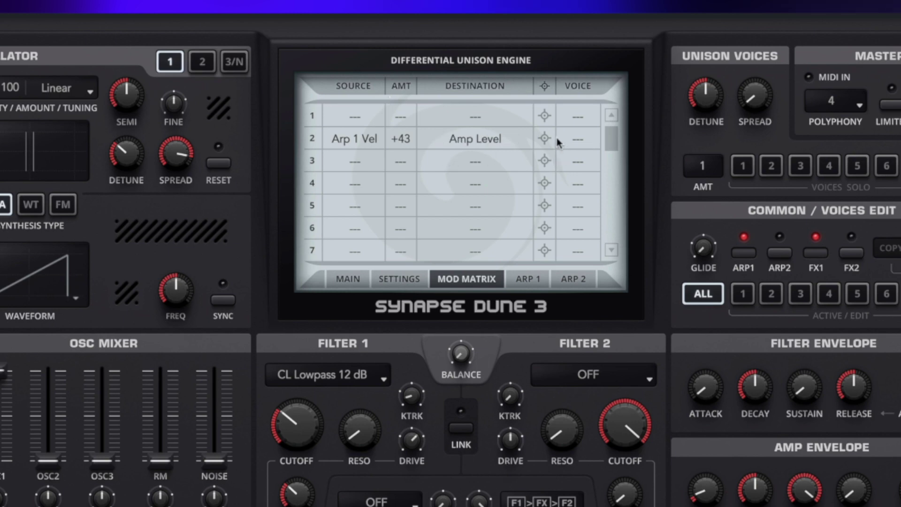
# - Return to the Arp 1 step page and Initialize its pattern to note 0, velocity 100
pyautogui.click(544, 137)
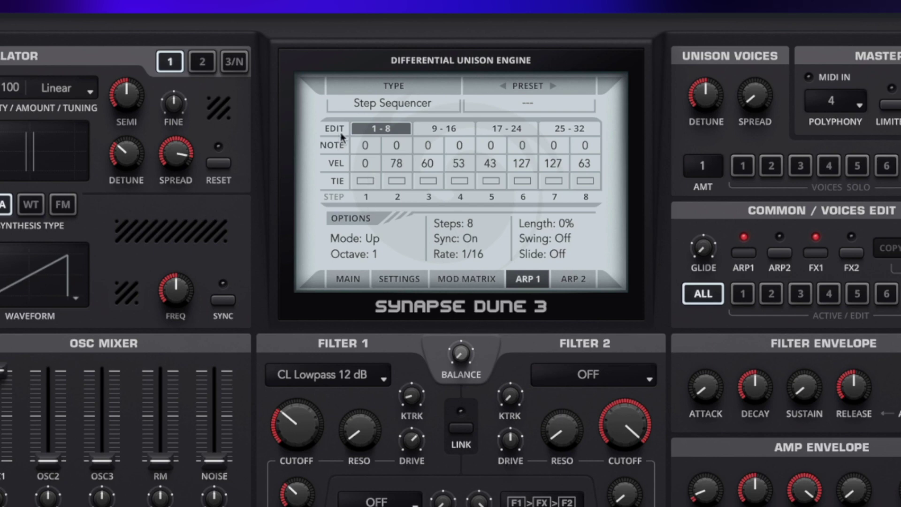
pyautogui.click(558, 93)
pyautogui.click(393, 153)
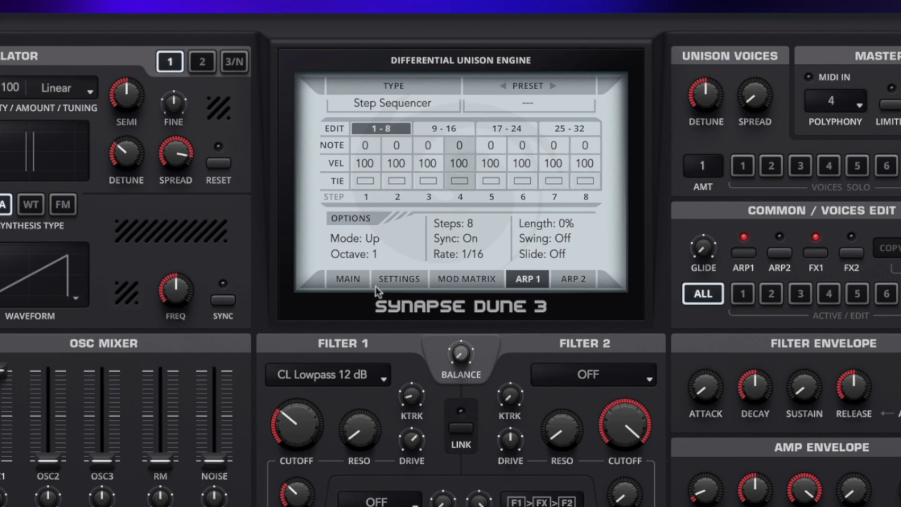
pyautogui.click(364, 182)
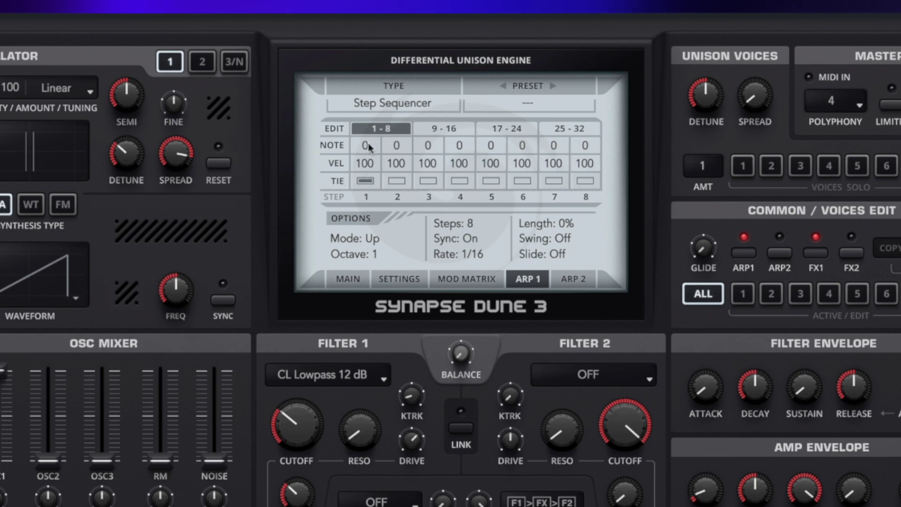
pyautogui.moveTo(367, 148); pyautogui.dragTo(366, 244)
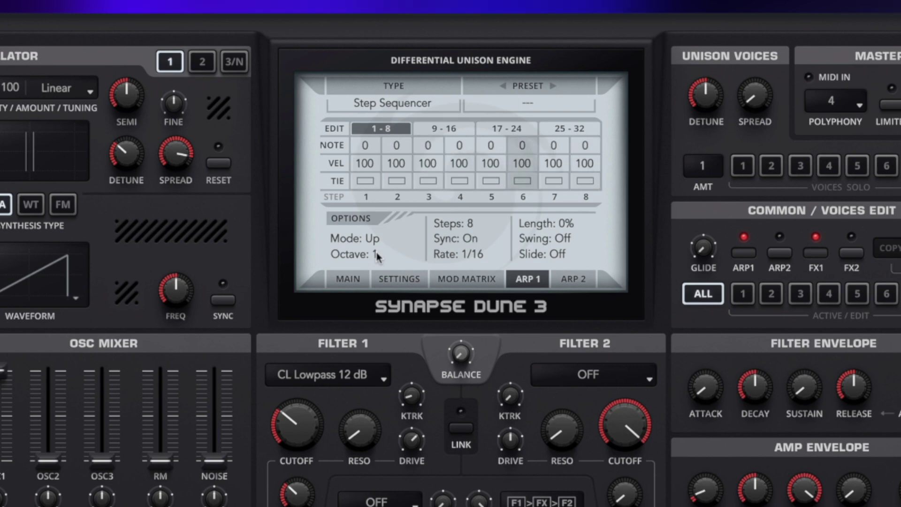
pyautogui.click(376, 256)
pyautogui.click(393, 281)
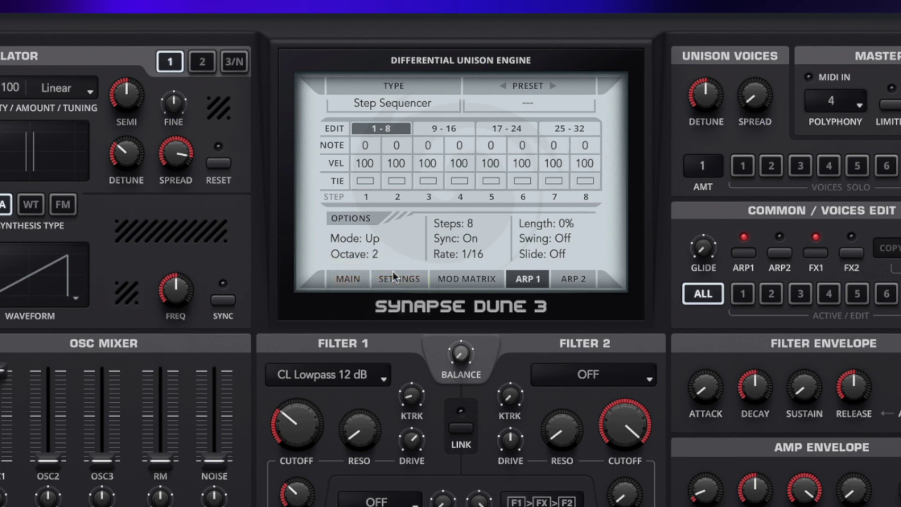
pyautogui.click(374, 251)
pyautogui.click(371, 311)
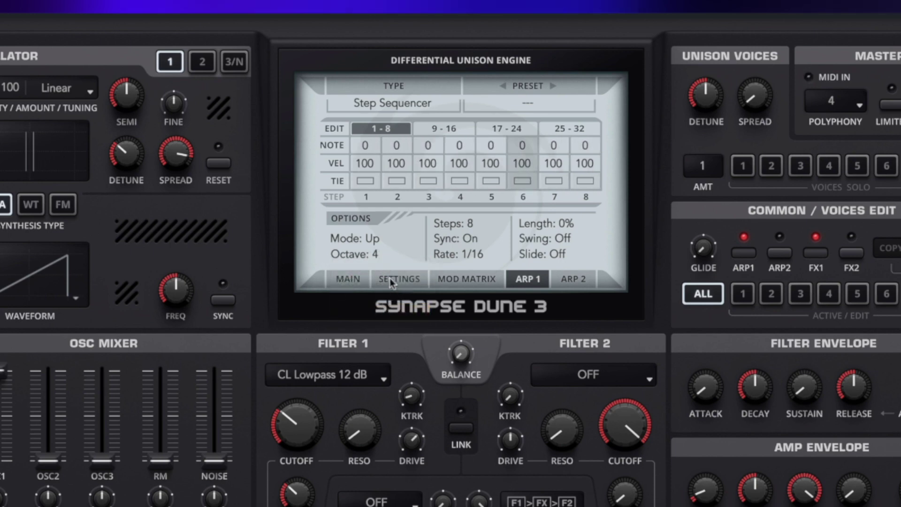
pyautogui.click(378, 257)
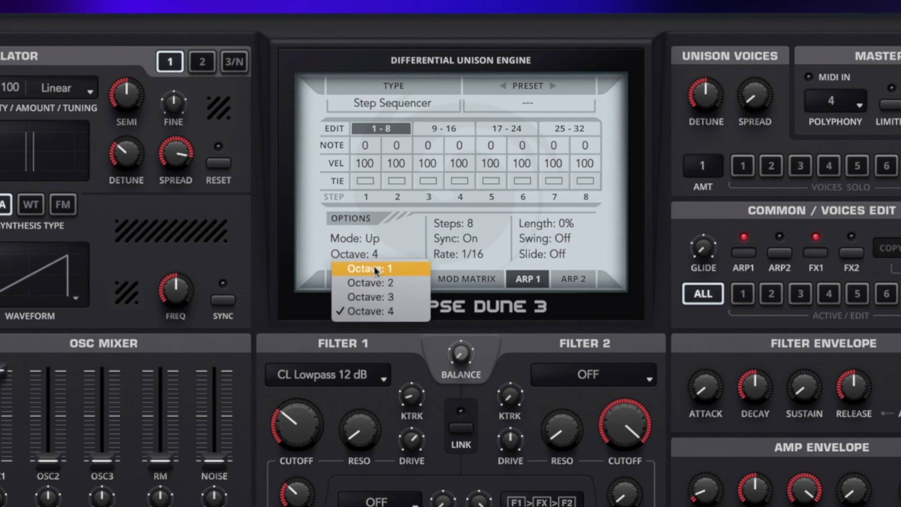
pyautogui.click(376, 269)
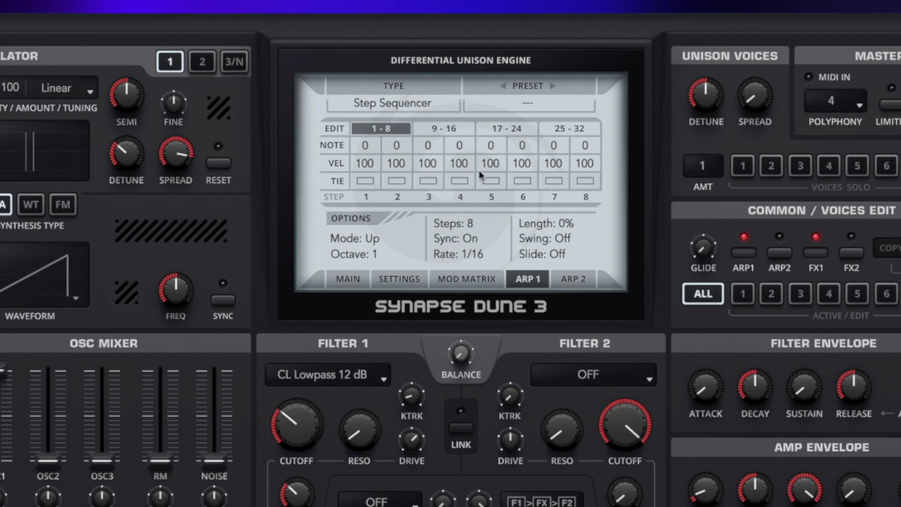
# - Show steps 9–16, 17–24 and 25–32, and try a 32-step pattern length
pyautogui.click(430, 131)
pyautogui.click(498, 131)
pyautogui.click(573, 133)
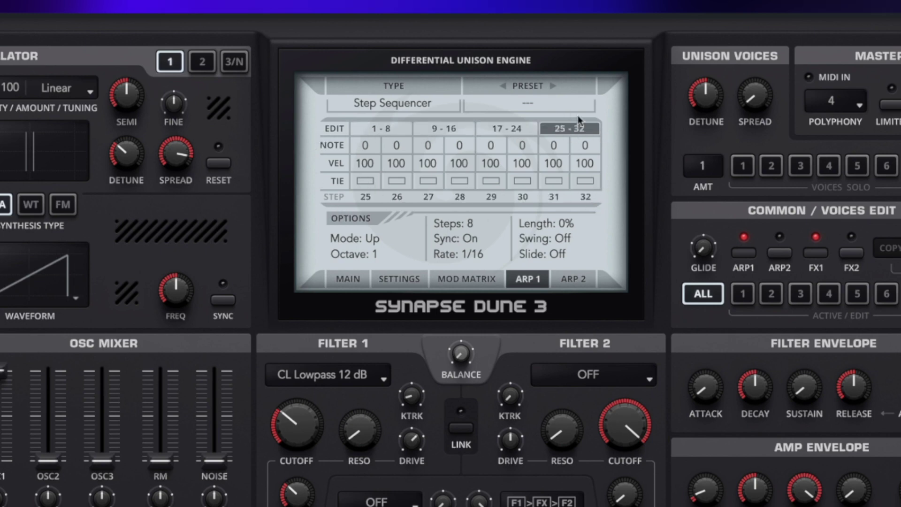
pyautogui.moveTo(475, 202); pyautogui.dragTo(436, 231)
# - Try rate 1/4T, sync off, note length and swing changes, then reset swing to Off
pyautogui.moveTo(471, 256)
pyautogui.mouseDown()
pyautogui.moveTo(473, 295)
pyautogui.moveTo(478, 263)
pyautogui.mouseUp()
pyautogui.click(471, 239)
pyautogui.click(475, 248)
pyautogui.moveTo(486, 236); pyautogui.dragTo(487, 218)
pyautogui.moveTo(564, 223); pyautogui.dragTo(570, 260)
pyautogui.moveTo(572, 181); pyautogui.dragTo(576, 228)
pyautogui.moveTo(567, 240); pyautogui.dragTo(566, 211)
pyautogui.doubleClick(568, 240)
# - Tie step 1 into the next step and try a slide time, returning Slide to Off
pyautogui.click(366, 182)
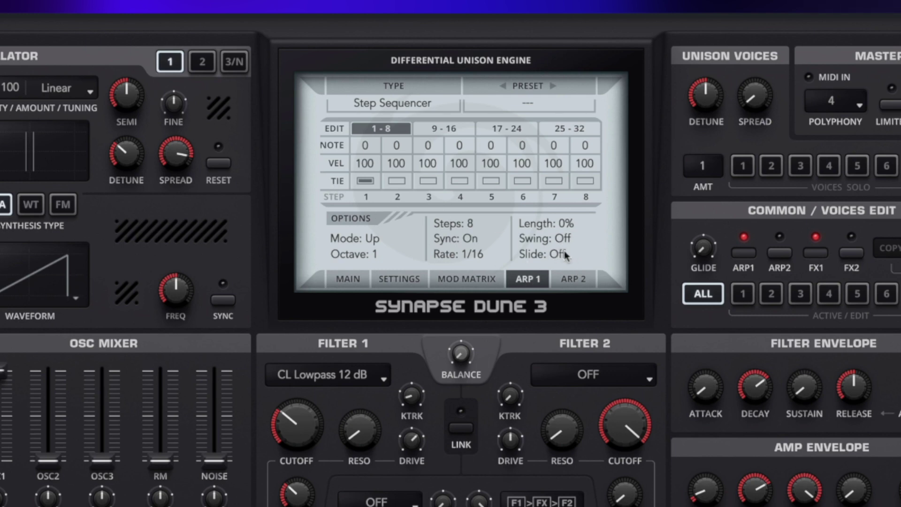
pyautogui.moveTo(564, 254); pyautogui.dragTo(558, 94)
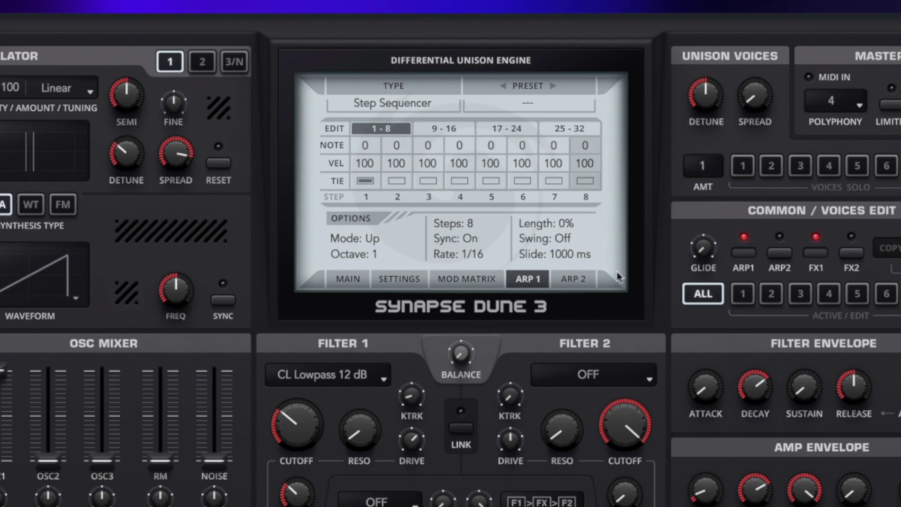
pyautogui.moveTo(563, 254); pyautogui.dragTo(564, 403)
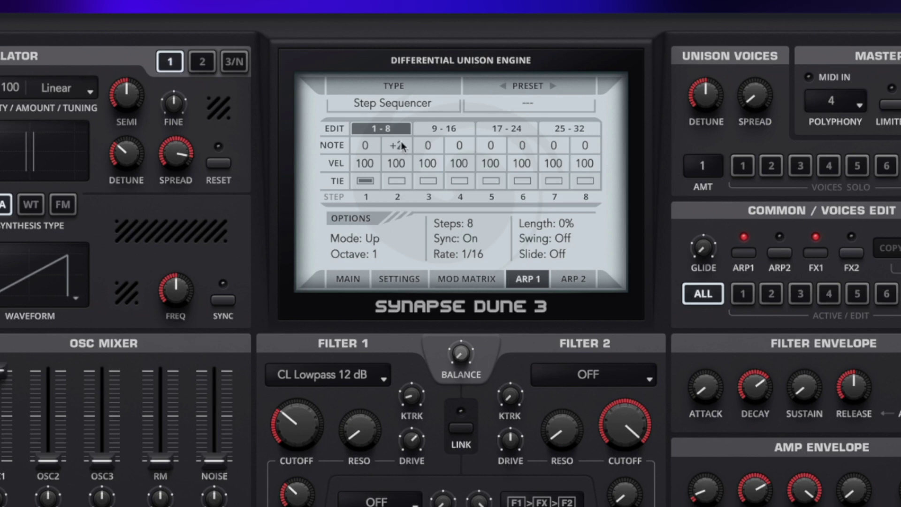
# - Set the notes of steps 3–8 to +3, 0, +2, +3, 0, +2
pyautogui.moveTo(428, 145); pyautogui.dragTo(435, 142)
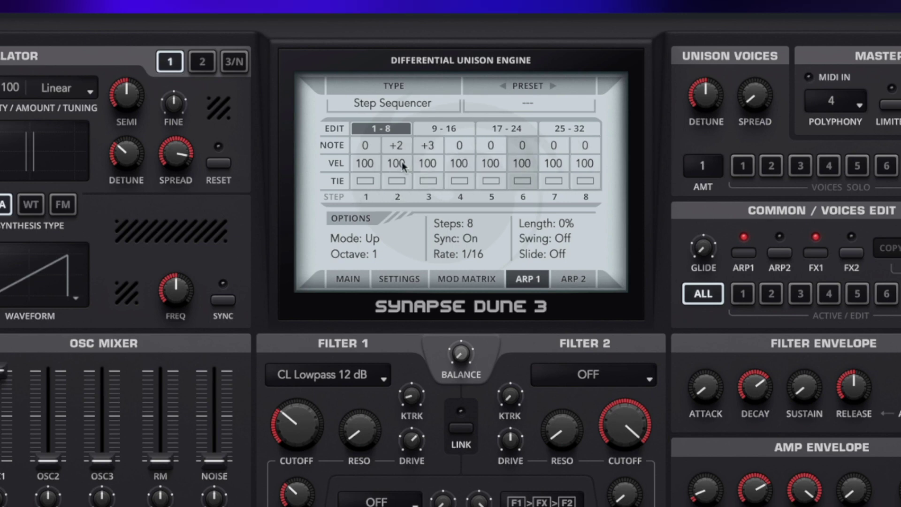
pyautogui.scroll(3, 496, 144)
pyautogui.scroll(-1, 496, 144)
pyautogui.scroll(1, 526, 144)
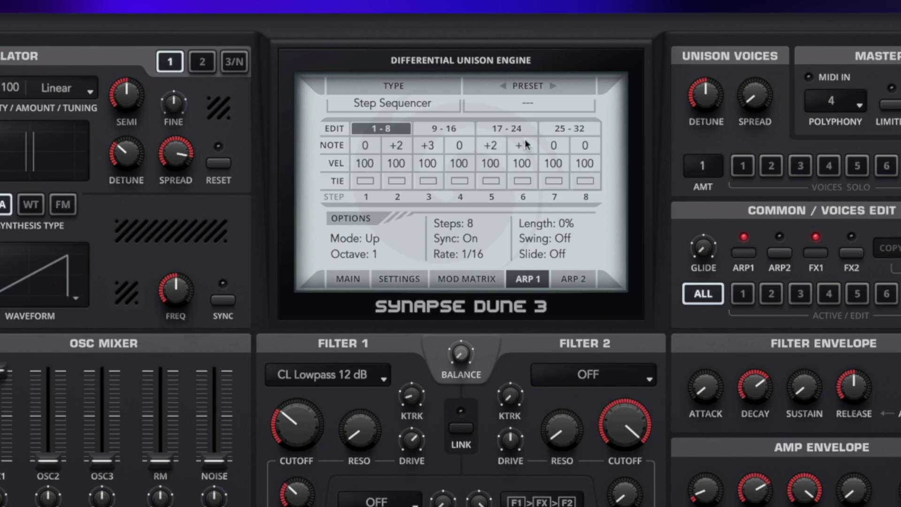
pyautogui.scroll(1, 587, 145)
# - Tie steps 1 and 4 with Slide left off, then switch the arpeggiator TYPE to MIDI
pyautogui.click(365, 181)
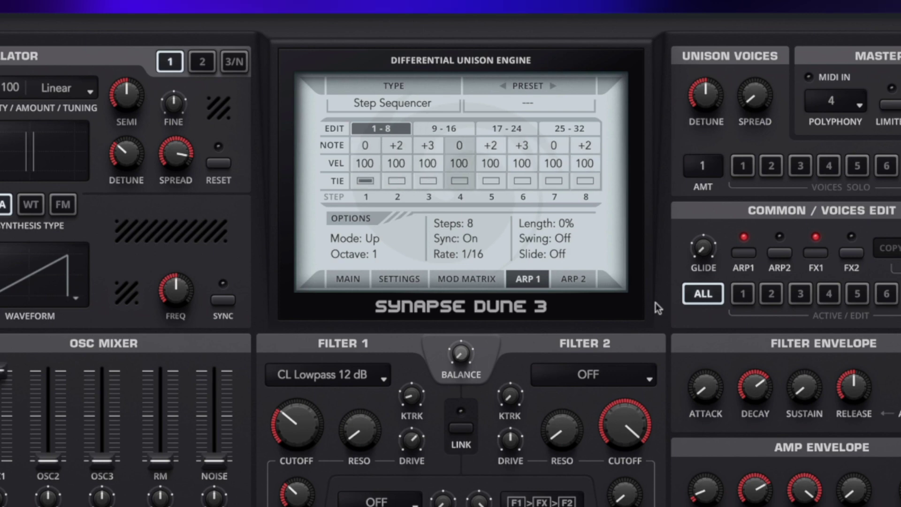
pyautogui.moveTo(558, 254); pyautogui.dragTo(562, 84)
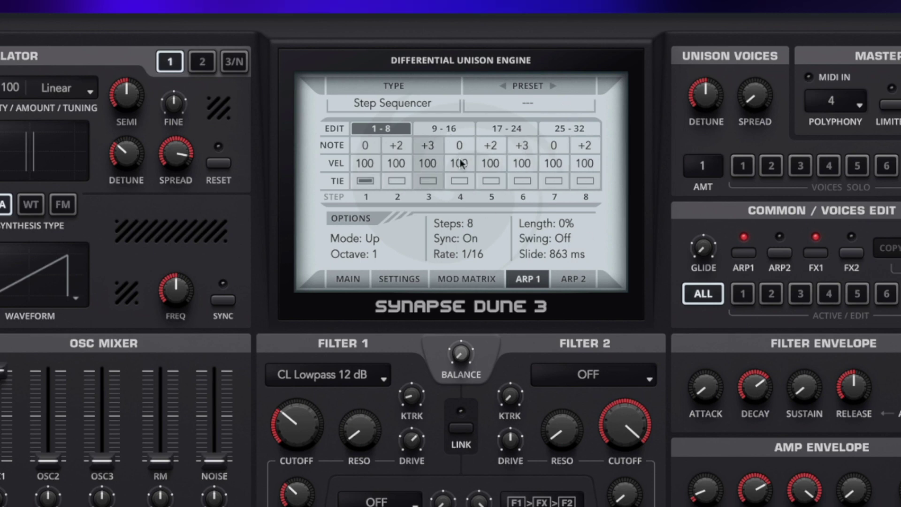
pyautogui.click(464, 181)
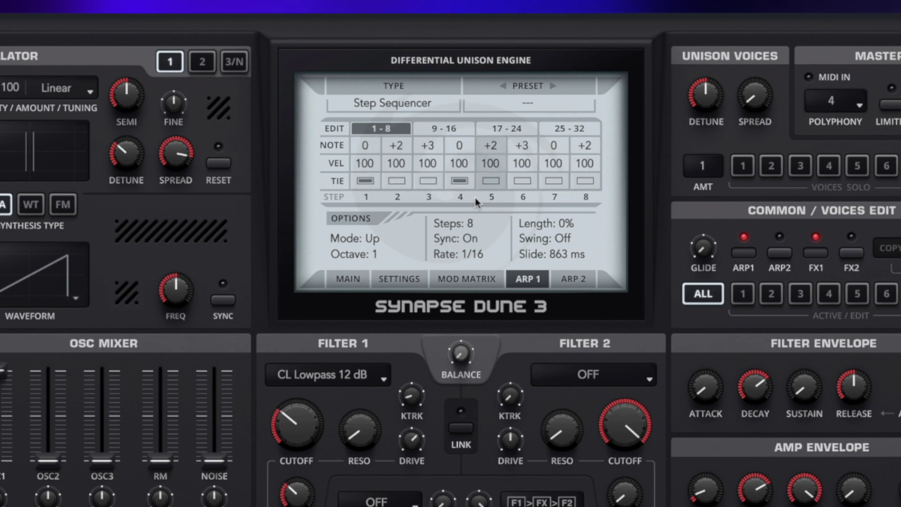
pyautogui.moveTo(561, 253); pyautogui.dragTo(555, 410)
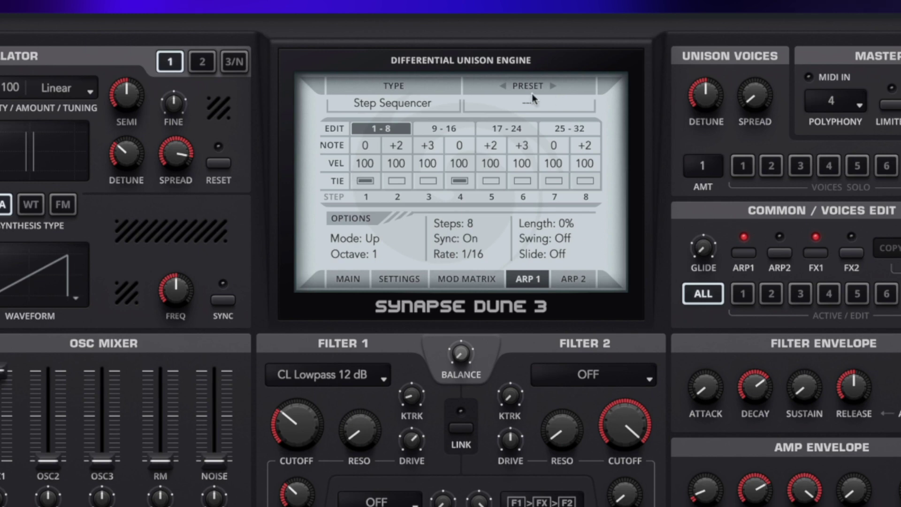
pyautogui.click(416, 107)
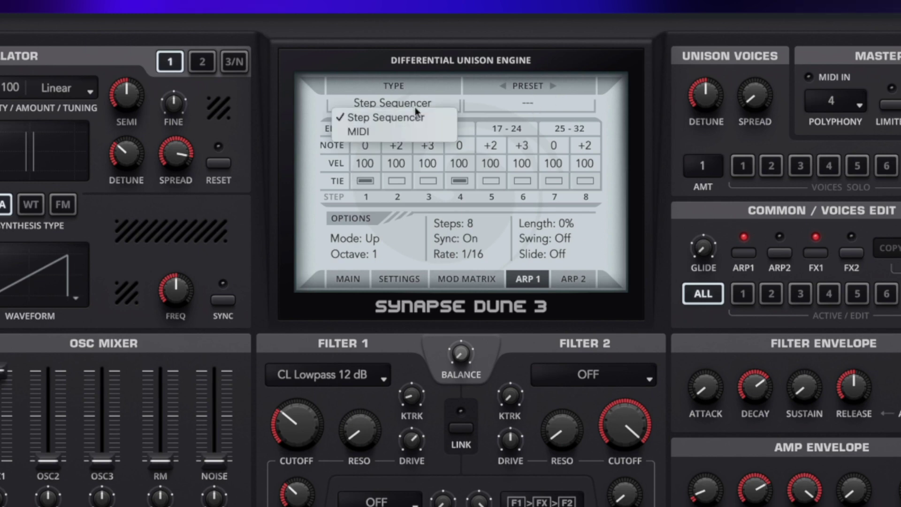
pyautogui.click(396, 133)
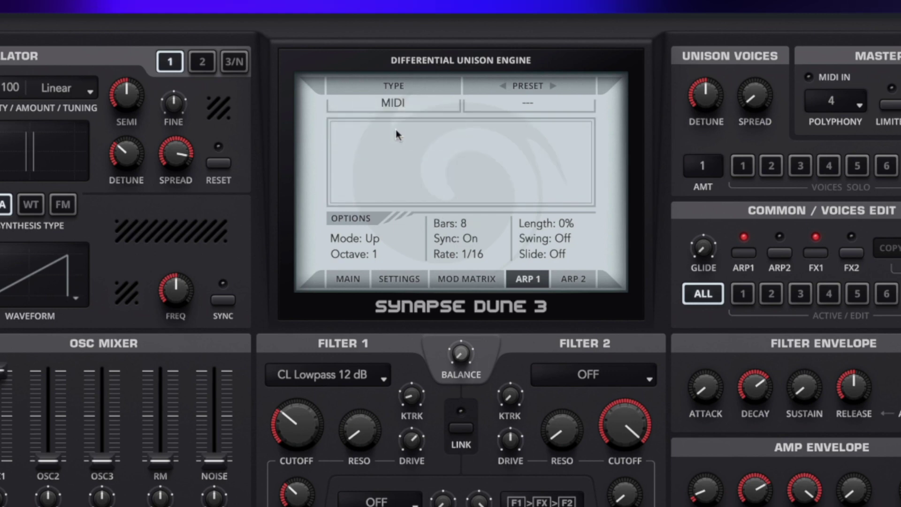
# - Load LED_JP Told Me DH.mid via the PRESET menu's Load MIDI File option
pyautogui.click(552, 103)
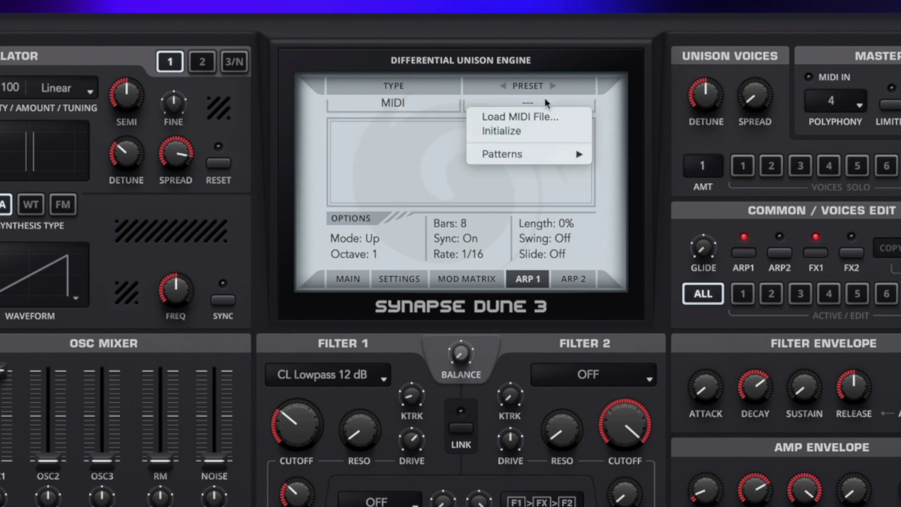
pyautogui.click(519, 116)
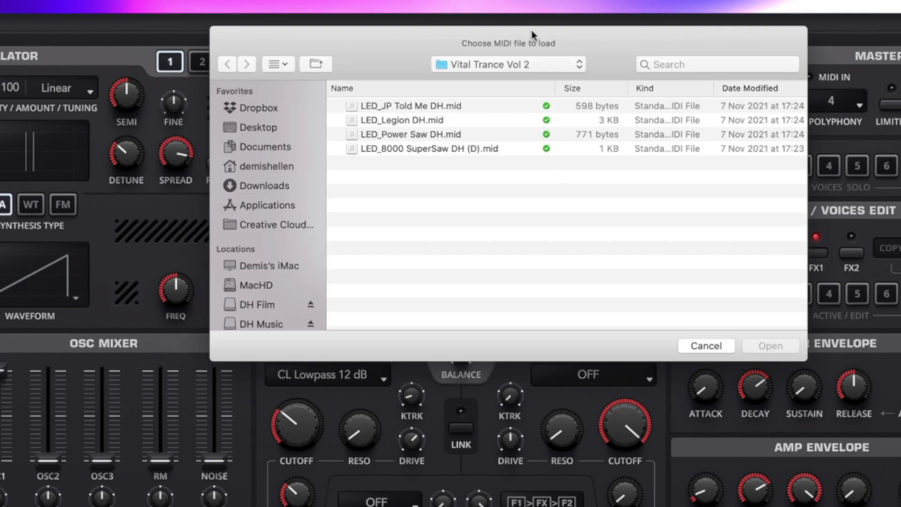
pyautogui.click(409, 106)
pyautogui.click(760, 348)
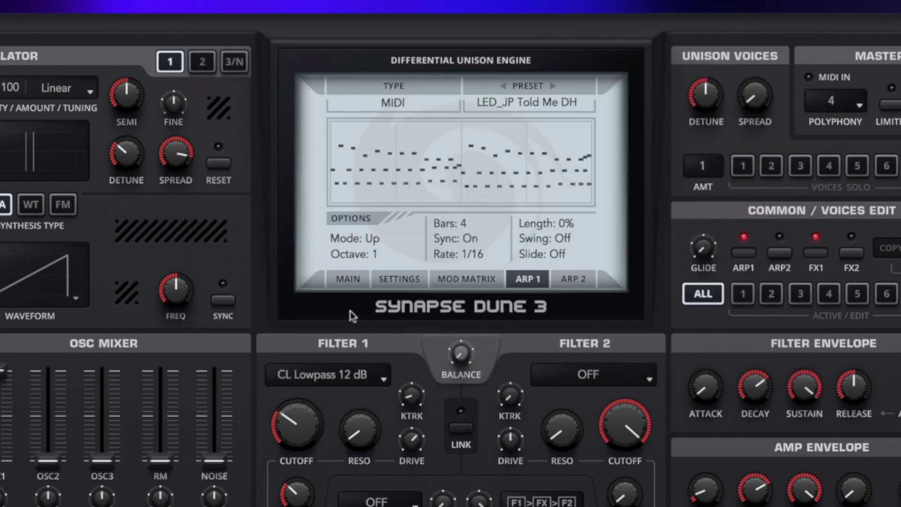
# - Switch the arpeggiator mode from Up to Playback and bring up the Settings page
pyautogui.click(375, 238)
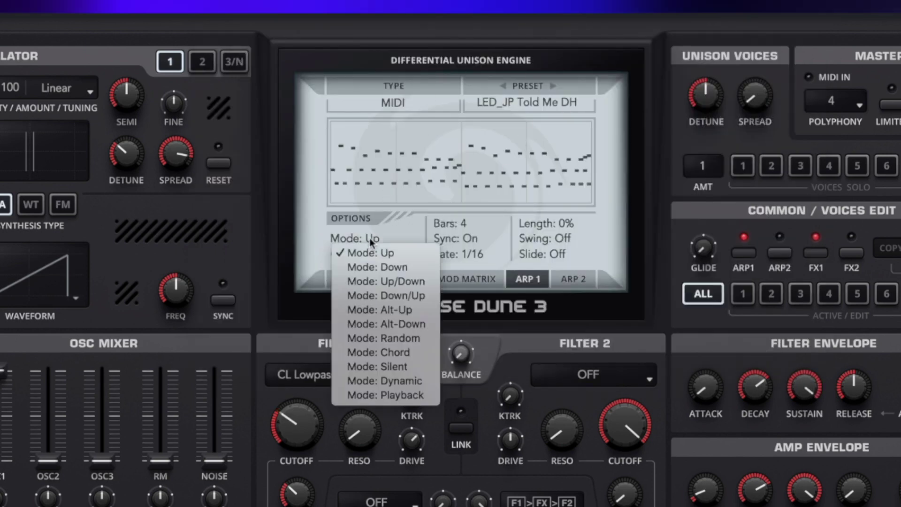
pyautogui.click(379, 397)
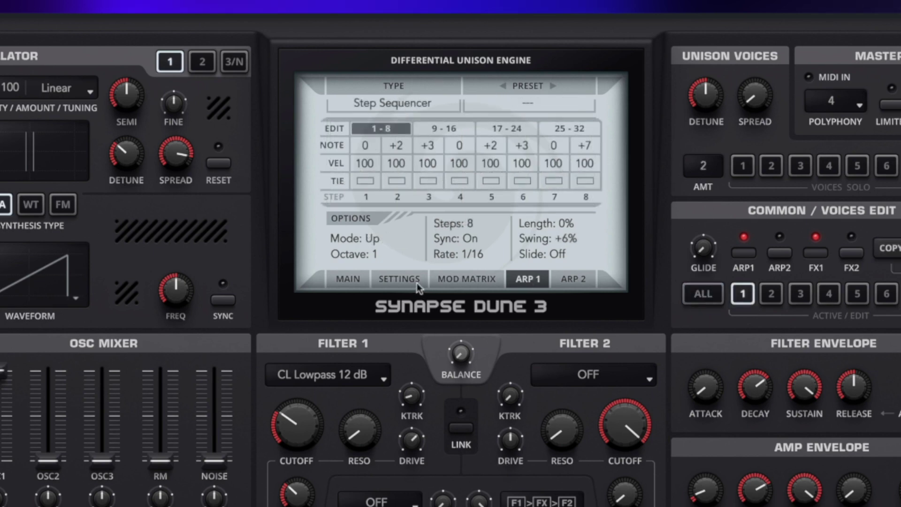
pyautogui.click(411, 280)
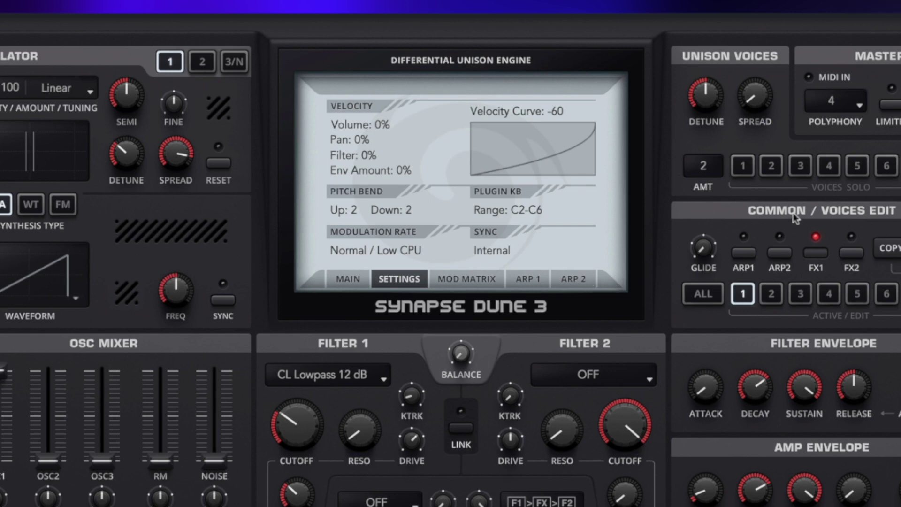
# - Lower voice 2's unison amount to 1, then return to voice 1
pyautogui.click(771, 293)
pyautogui.moveTo(708, 168); pyautogui.dragTo(708, 175)
pyautogui.click(743, 294)
# - Try velocity Volume and Pan modulation, ending with Pan at -100% and Filter at 0%
pyautogui.moveTo(378, 125); pyautogui.dragTo(384, 47)
pyautogui.doubleClick(396, 123)
pyautogui.moveTo(362, 141); pyautogui.dragTo(366, 50)
pyautogui.moveTo(381, 155); pyautogui.dragTo(353, 404)
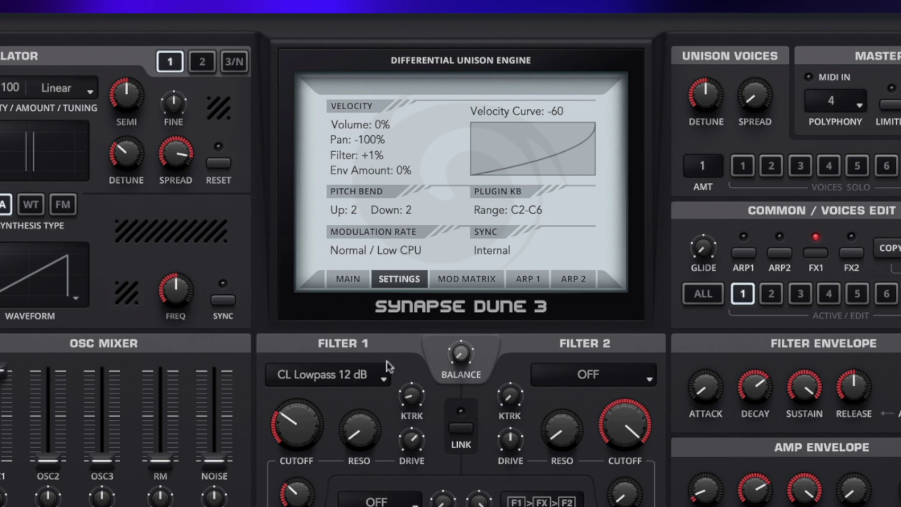
pyautogui.moveTo(376, 153); pyautogui.dragTo(373, 154)
# - Reset velocity Pan to 0% and try the Filter 1 envelope and velocity Env Amount
pyautogui.doubleClick(372, 141)
pyautogui.moveTo(372, 141); pyautogui.dragTo(364, 139)
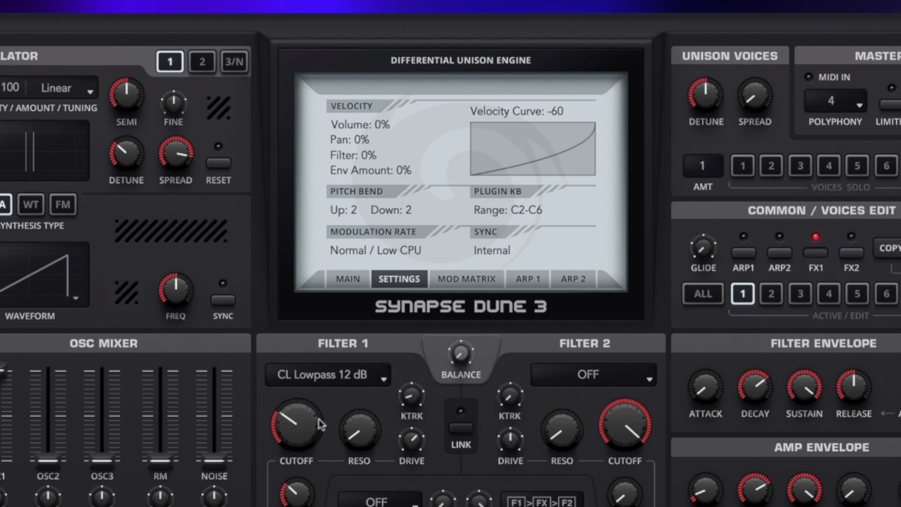
pyautogui.moveTo(292, 474); pyautogui.dragTo(292, 497)
pyautogui.moveTo(419, 123); pyautogui.dragTo(423, 60)
pyautogui.moveTo(415, 100); pyautogui.dragTo(380, 158)
# - Set velocity Volume to +100% and bend the velocity curve down to -80
pyautogui.moveTo(550, 153)
pyautogui.mouseDown()
pyautogui.moveTo(500, 85)
pyautogui.moveTo(492, 29)
pyautogui.moveTo(539, 186)
pyautogui.moveTo(535, 152)
pyautogui.mouseUp()
pyautogui.moveTo(543, 157); pyautogui.dragTo(455, 28)
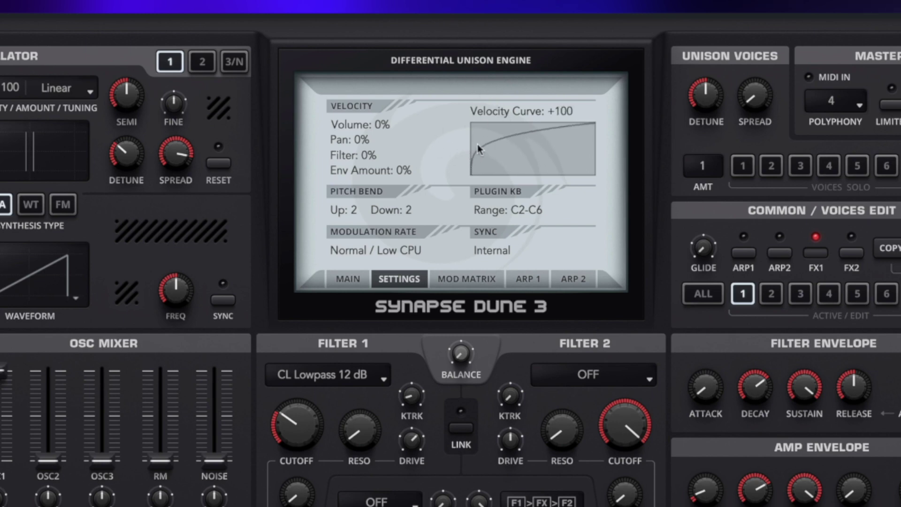
pyautogui.moveTo(377, 125); pyautogui.dragTo(381, 103)
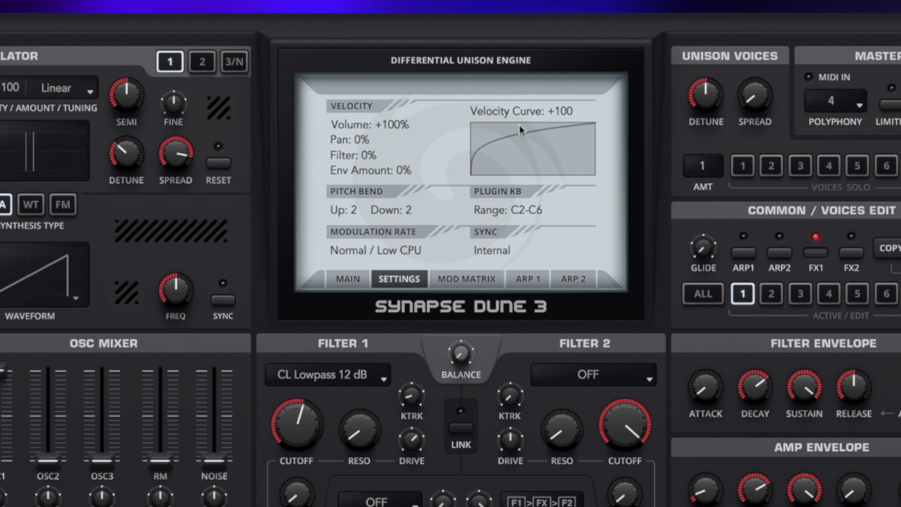
pyautogui.moveTo(513, 145); pyautogui.dragTo(522, 271)
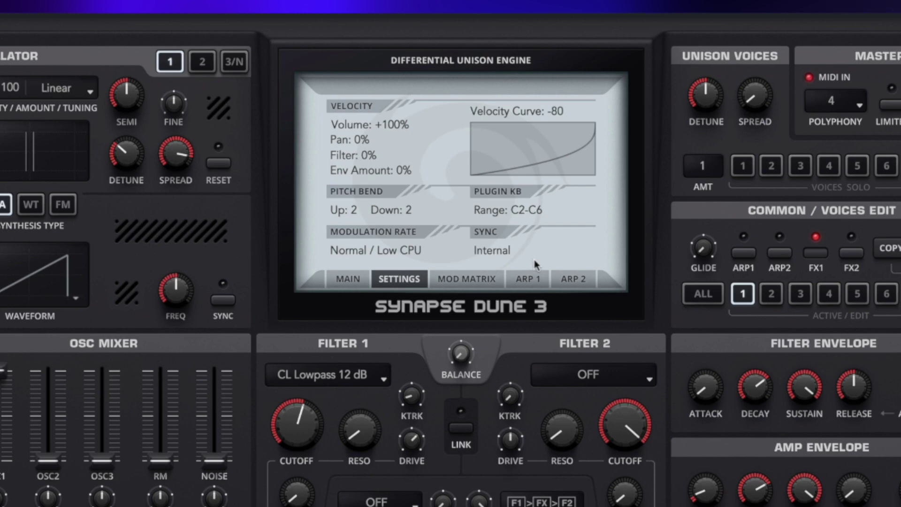
# - Reset the velocity curve to 0, set pitch bend up and down to 64, keeping keyboard range C2-C6
pyautogui.doubleClick(562, 151)
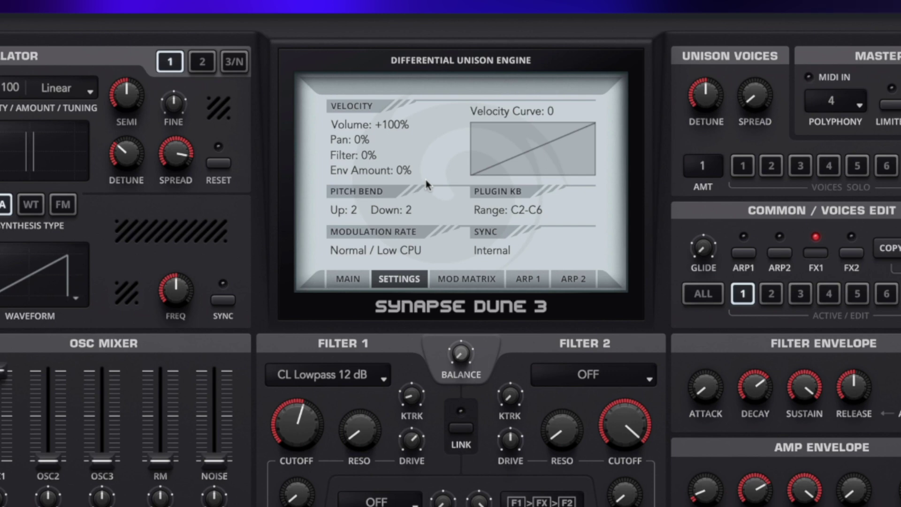
pyautogui.moveTo(357, 203); pyautogui.dragTo(355, 37)
pyautogui.moveTo(412, 211); pyautogui.dragTo(411, 487)
pyautogui.moveTo(413, 207); pyautogui.dragTo(413, 210)
pyautogui.moveTo(355, 211); pyautogui.dragTo(356, 202)
pyautogui.moveTo(406, 209); pyautogui.dragTo(407, 178)
pyautogui.moveTo(529, 210); pyautogui.dragTo(543, 60)
pyautogui.moveTo(518, 209); pyautogui.dragTo(514, 250)
pyautogui.click(356, 249)
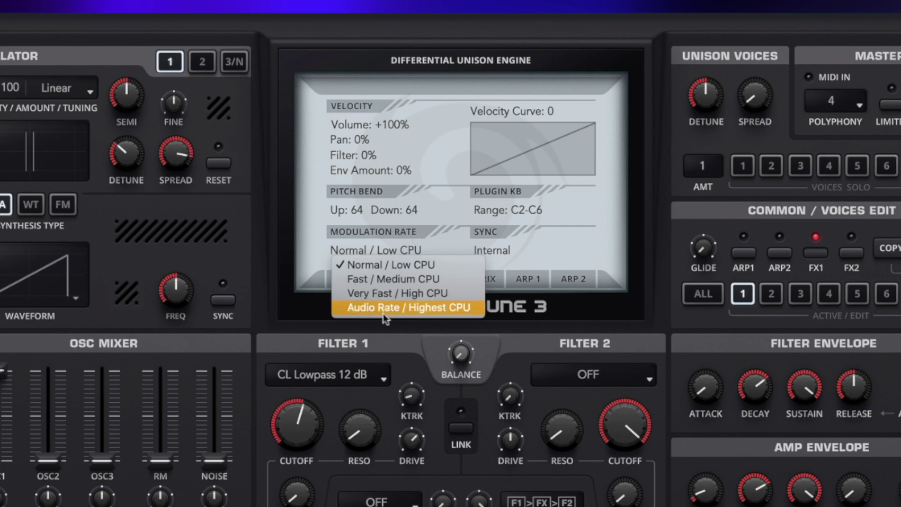
pyautogui.click(396, 233)
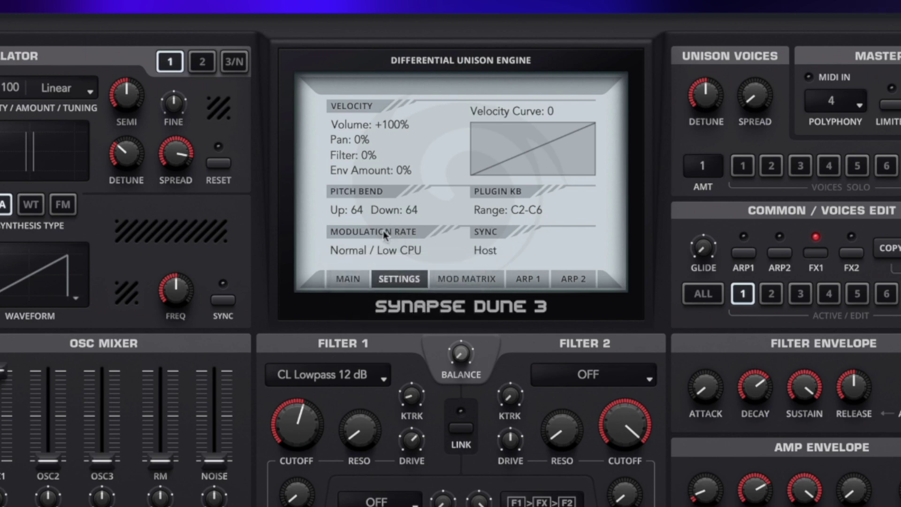
pyautogui.click(485, 250)
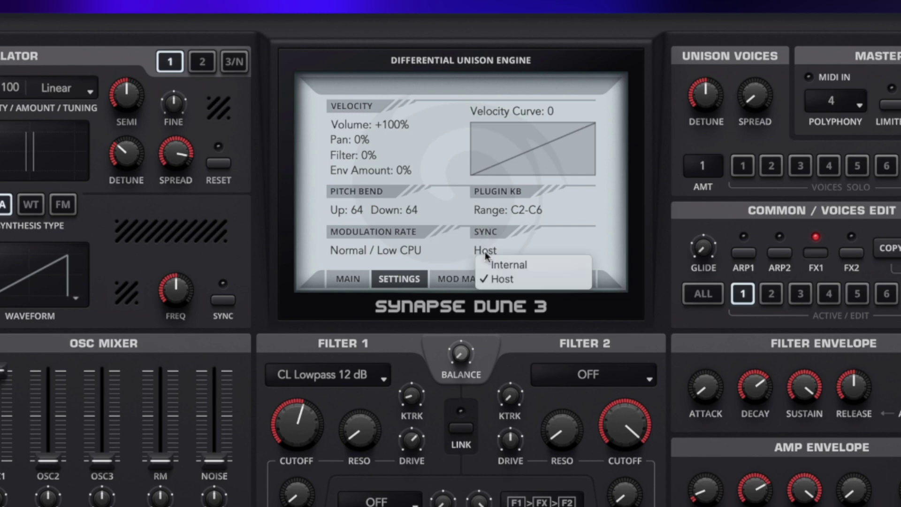
pyautogui.click(557, 271)
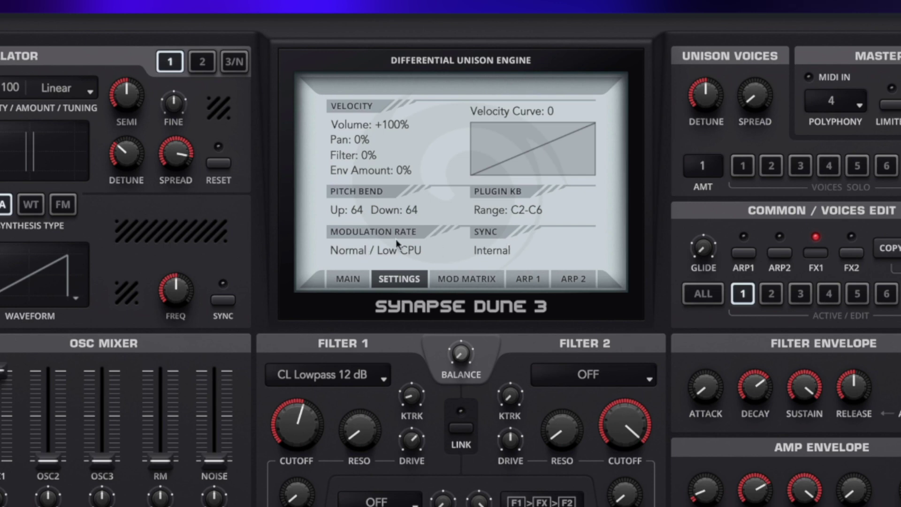
pyautogui.click(348, 251)
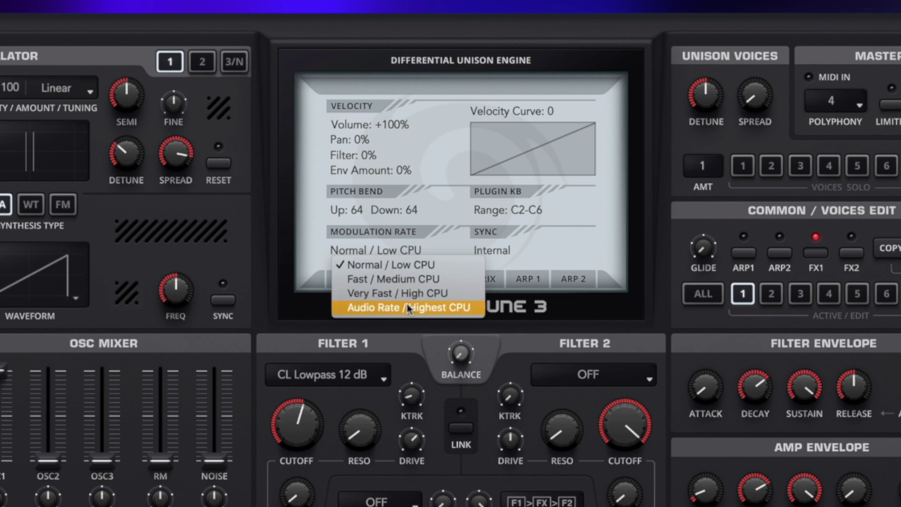
pyautogui.click(568, 298)
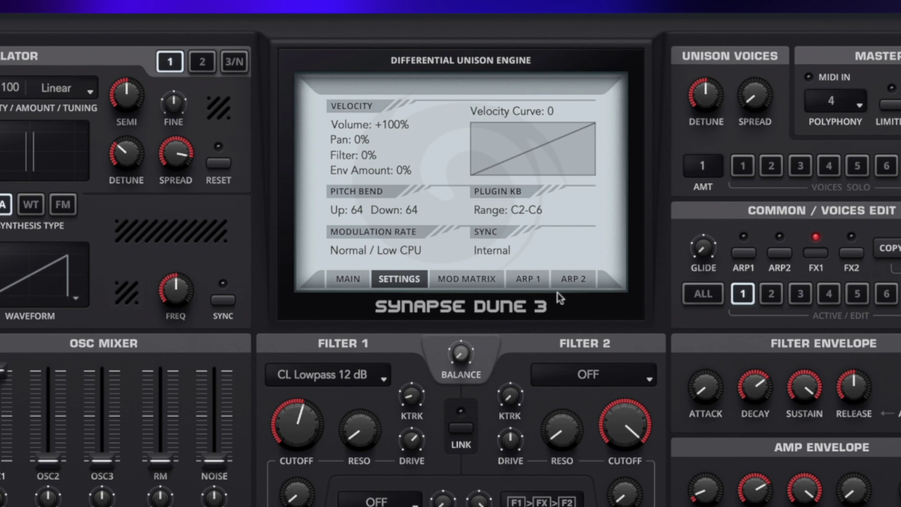
pyautogui.click(522, 281)
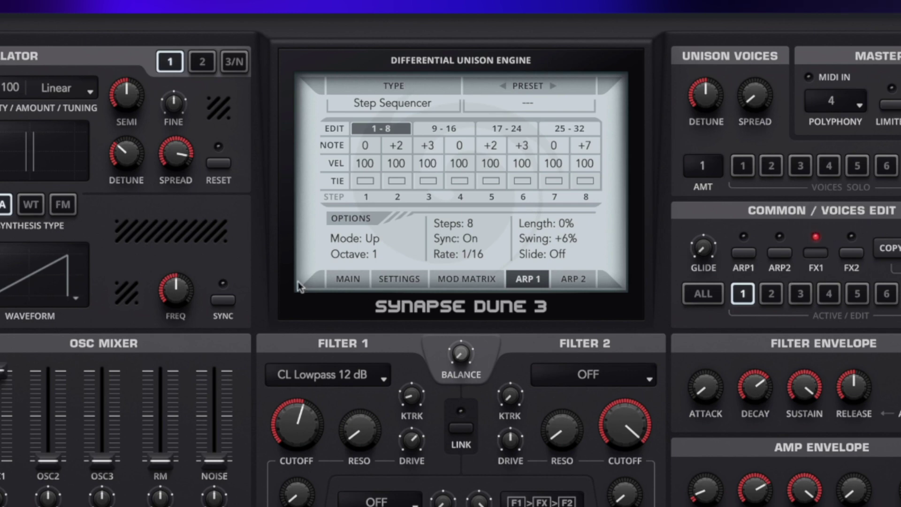
pyautogui.click(378, 280)
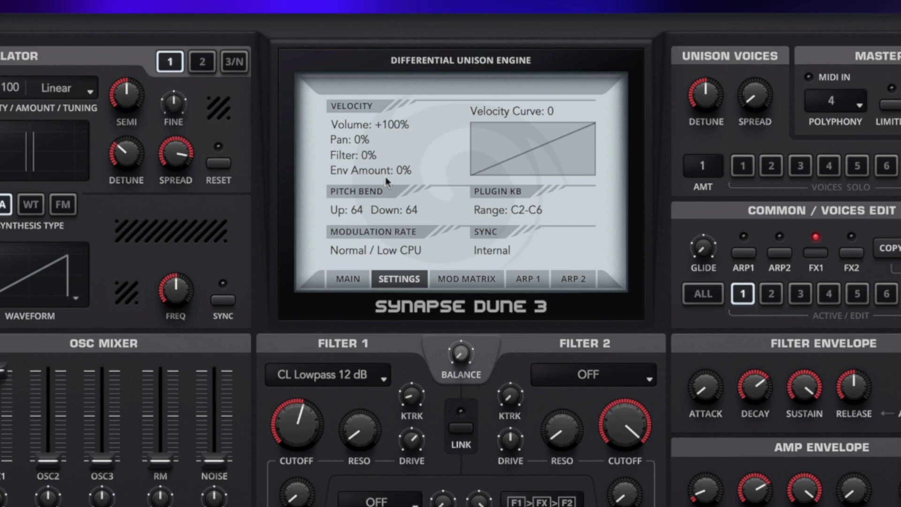